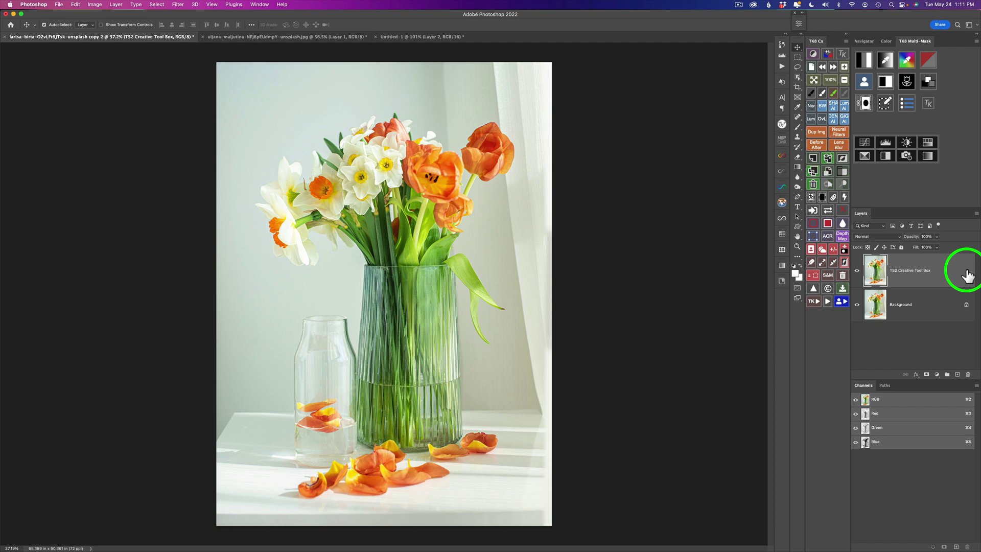
Open the flower-vase image in Topaz Studio 2 from Photoshop's Filter > Topaz Labs menu
click(178, 5)
mouse_move(214, 219)
click(315, 221)
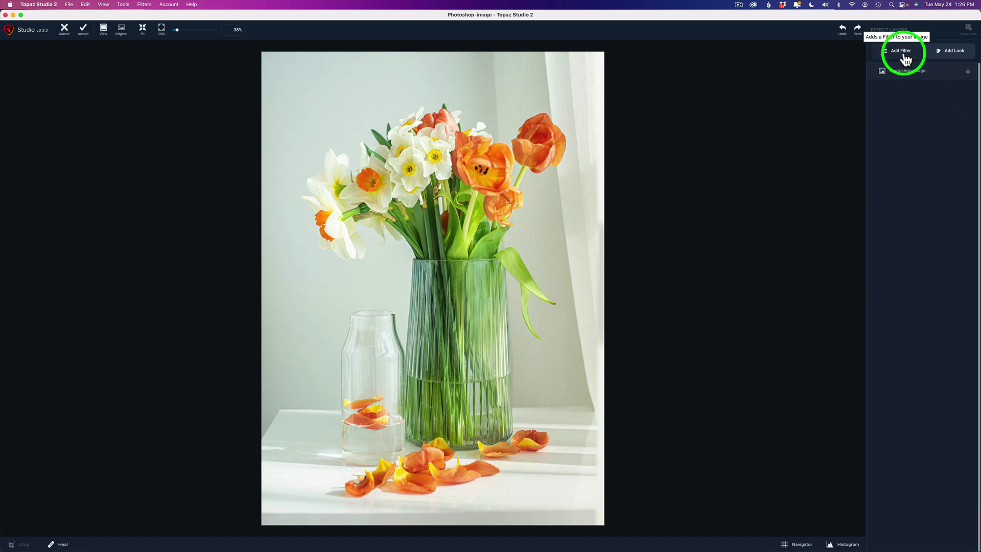
Apply the Impression filter to the flower photo and scroll through its Stroke settings
click(904, 56)
click(894, 451)
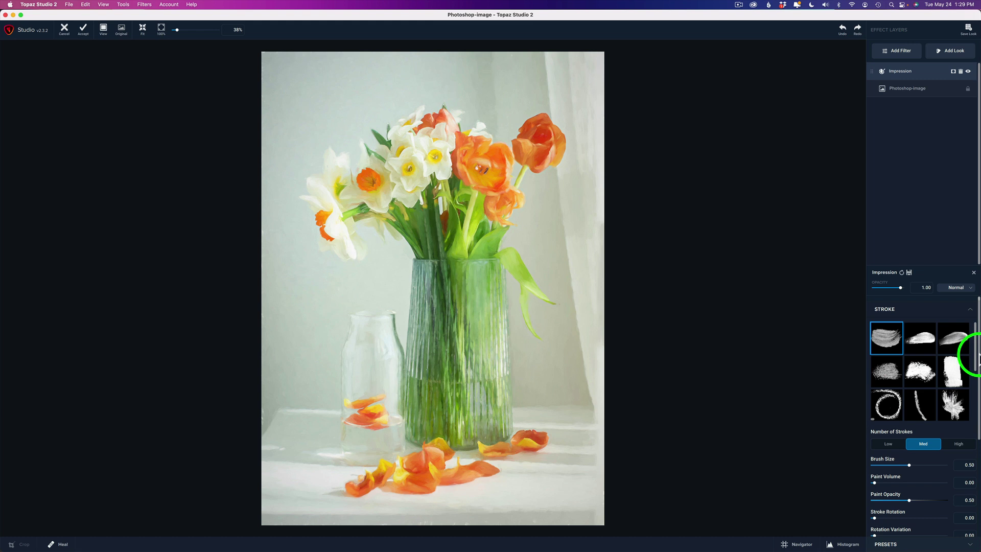
scroll(974, 383, down, 3)
scroll(979, 407, down, 3)
scroll(980, 406, up, 3)
scroll(980, 412, down, 1)
scroll(980, 411, down, 1)
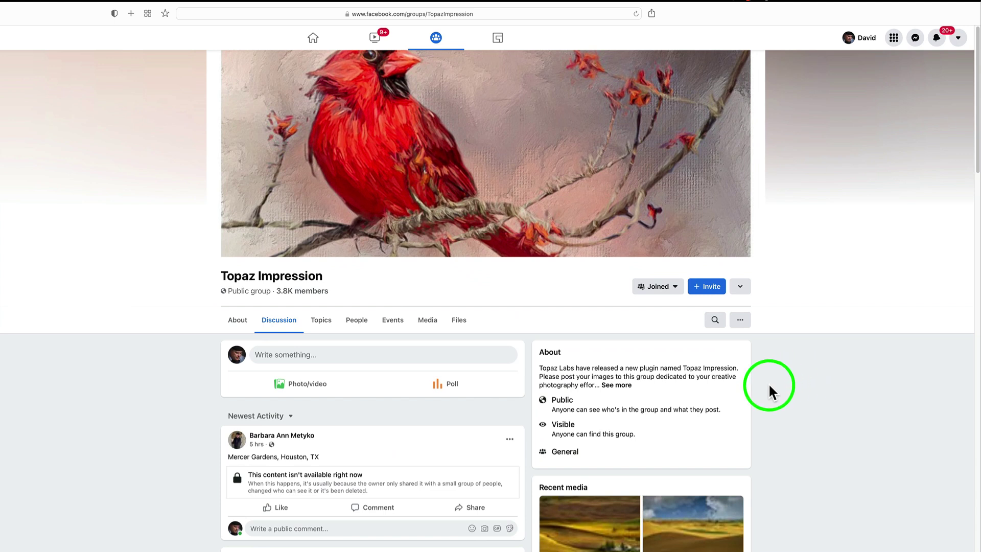
Scroll through the example artworks in the Topaz Impression Facebook group feed
scroll(770, 388, down, 5)
scroll(769, 387, down, 5)
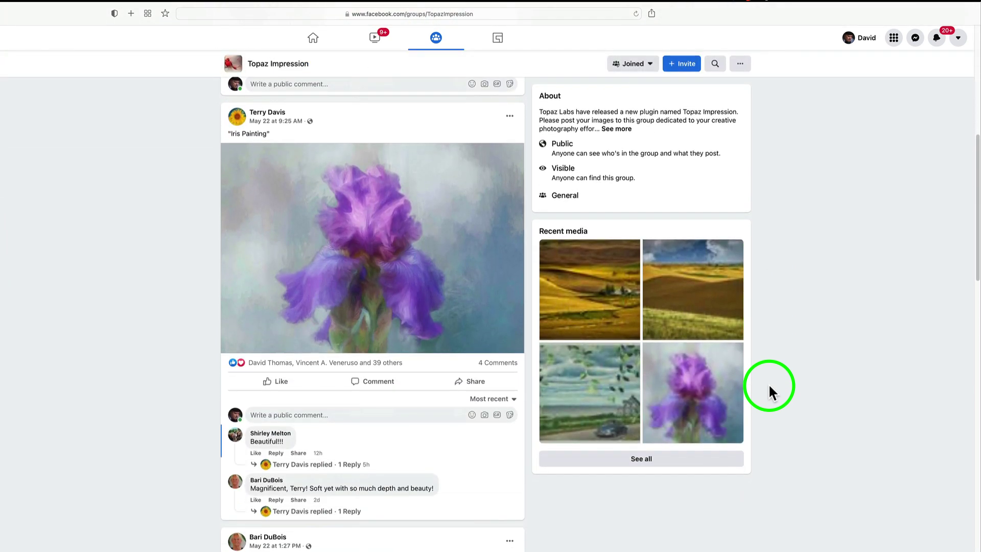
scroll(770, 386, down, 4)
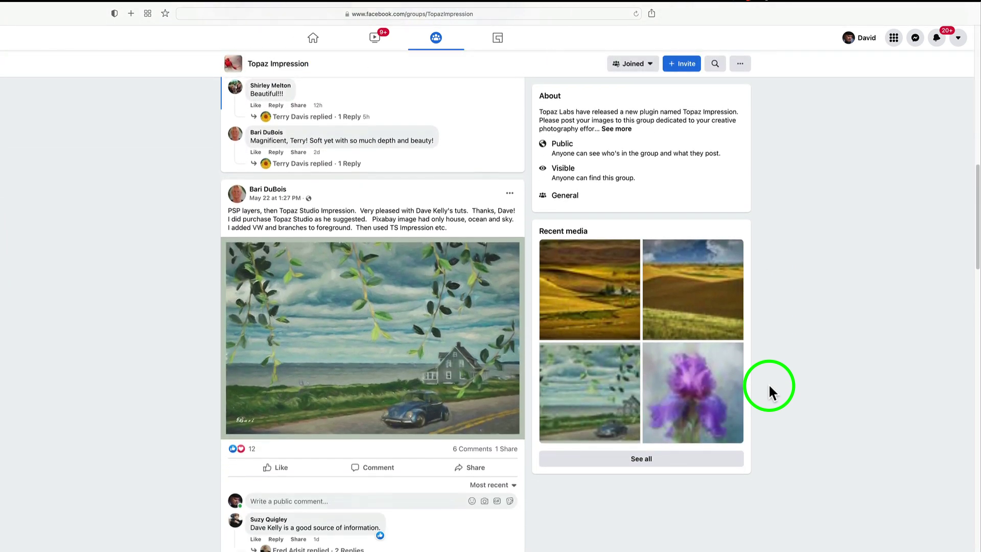
scroll(769, 387, down, 13)
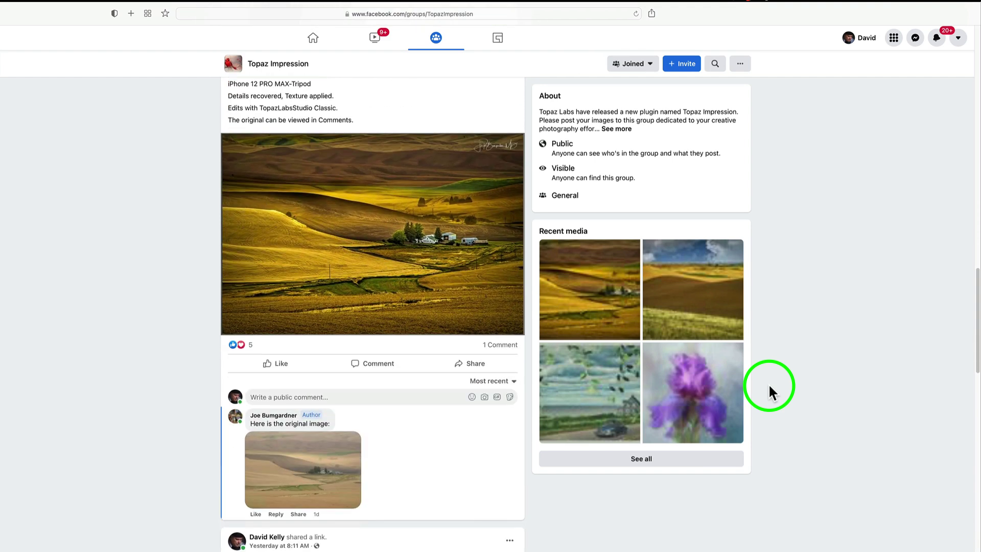
scroll(768, 384, down, 6)
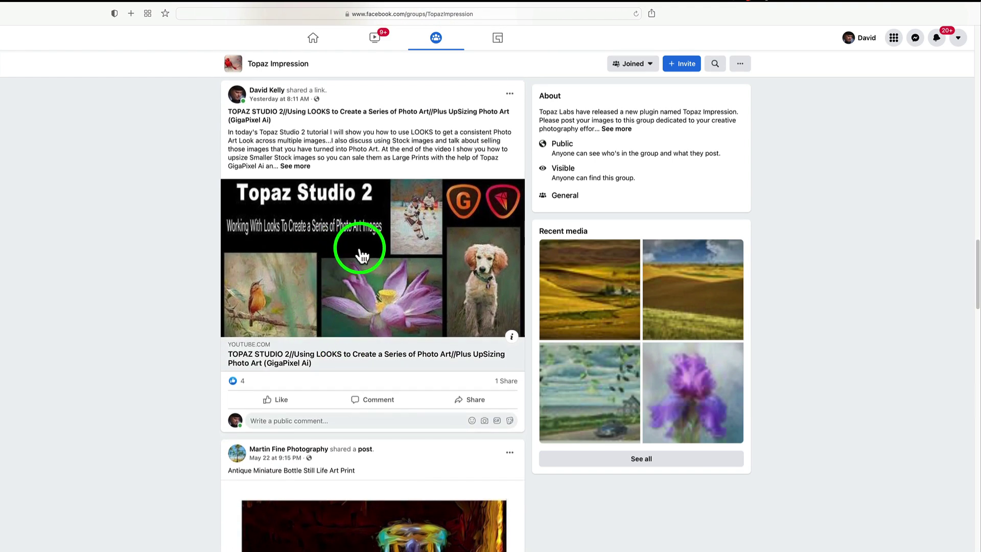
scroll(360, 253, down, 1)
scroll(345, 217, up, 1)
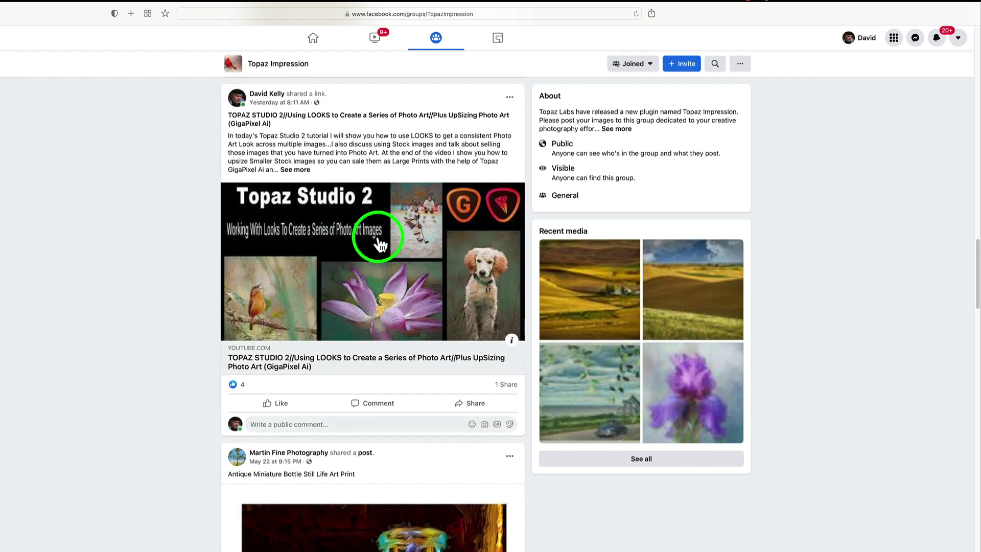
scroll(399, 253, down, 1)
scroll(401, 257, down, 10)
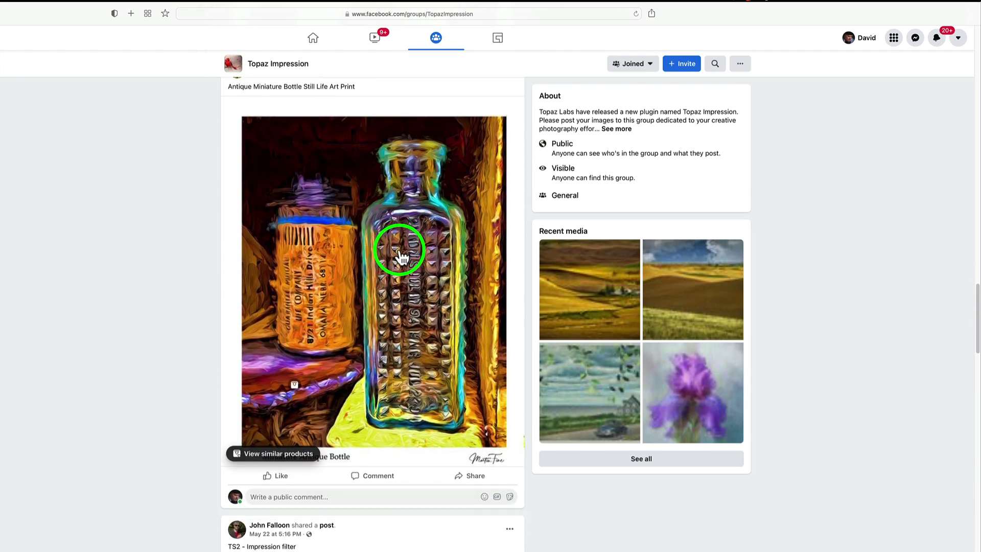
scroll(401, 257, down, 13)
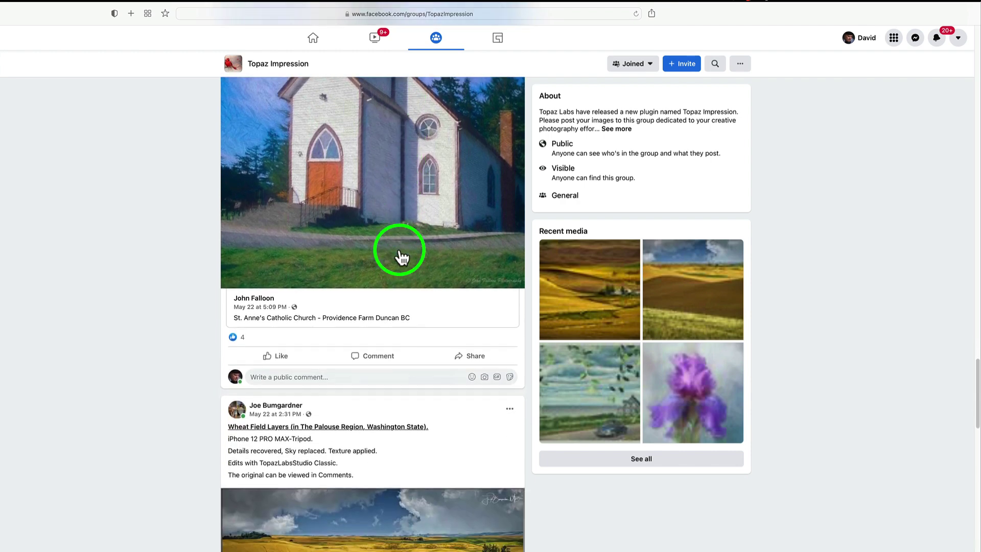
scroll(401, 257, down, 10)
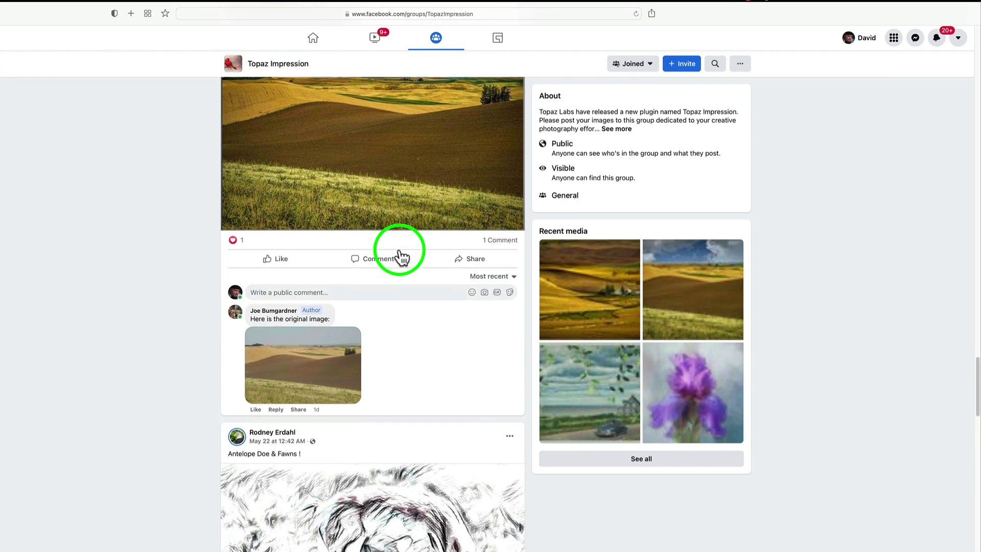
scroll(401, 257, down, 7)
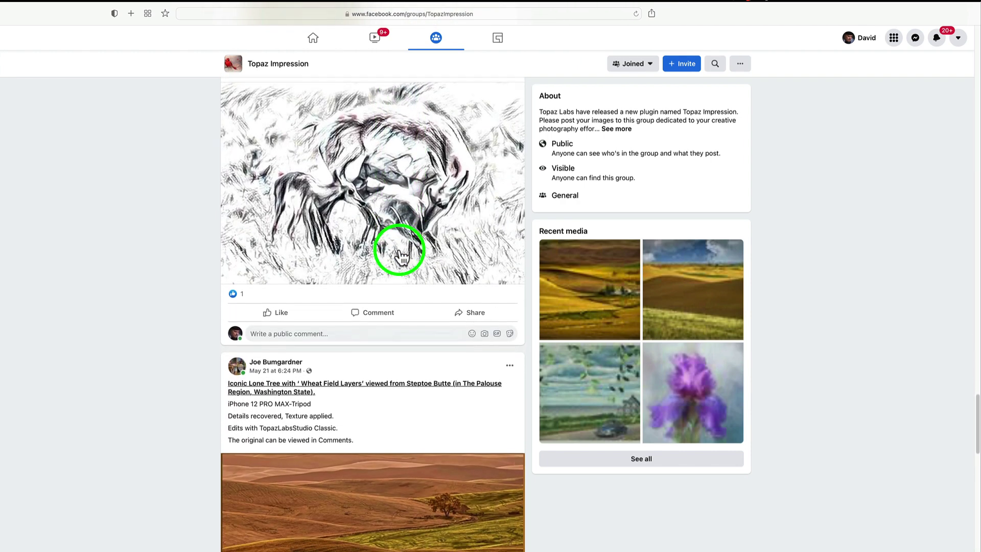
scroll(402, 257, down, 9)
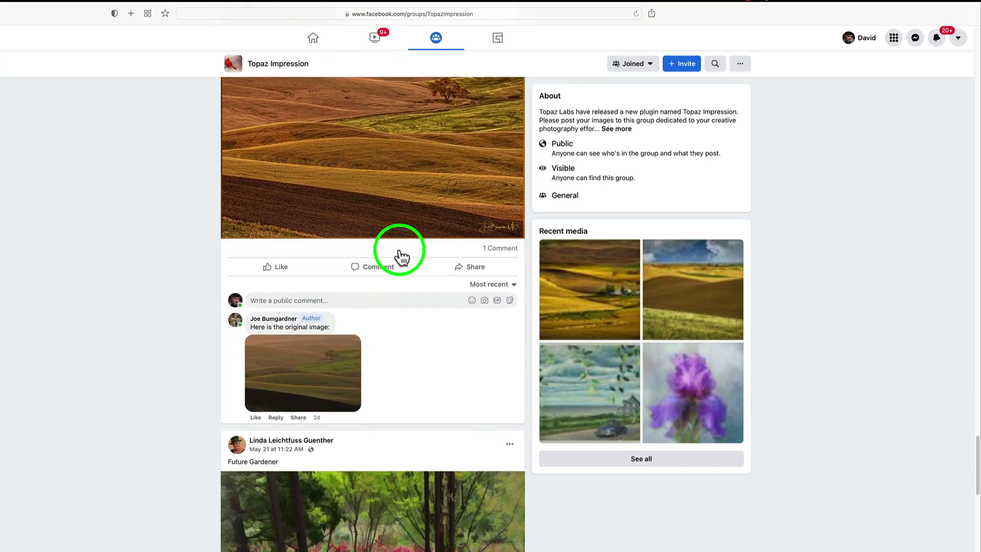
scroll(401, 257, down, 7)
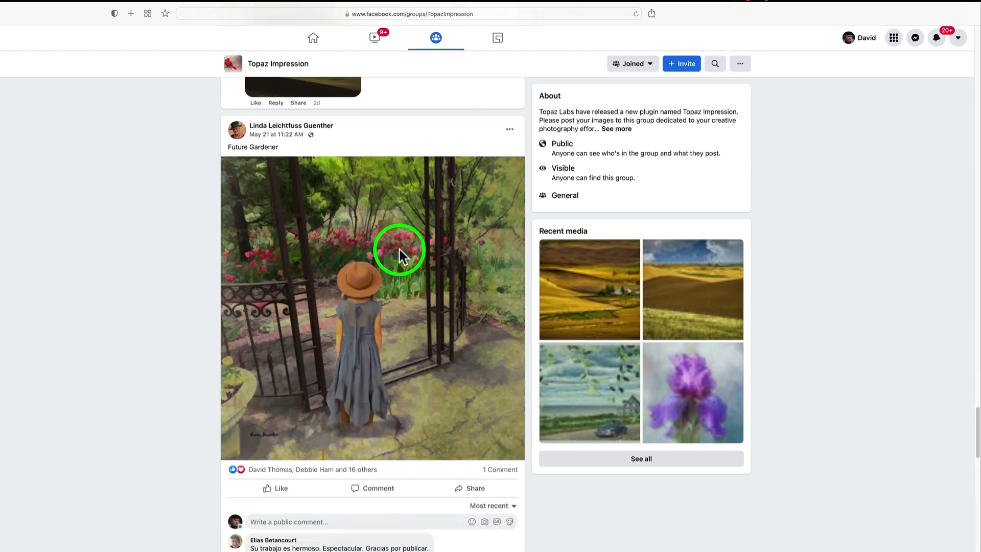
scroll(398, 247, down, 6)
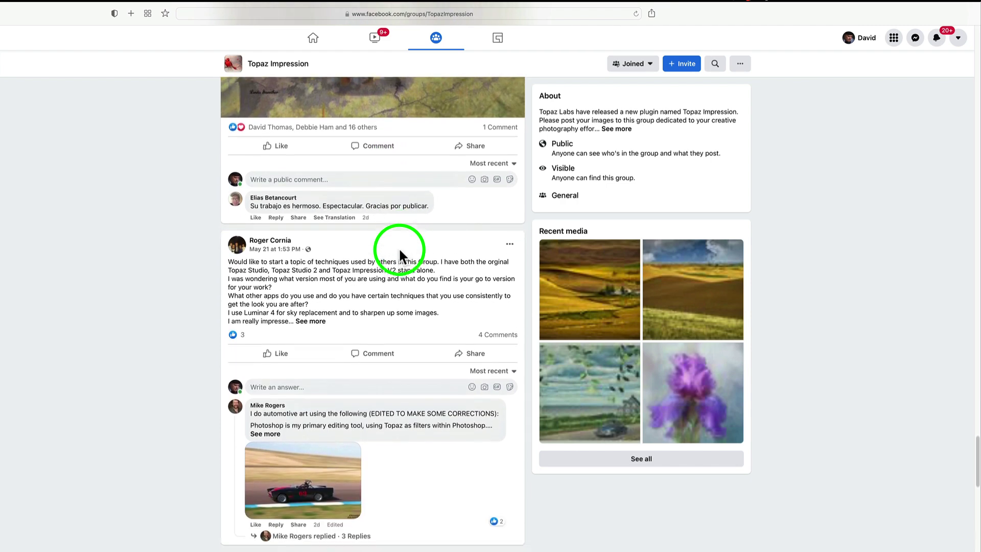
scroll(399, 247, down, 4)
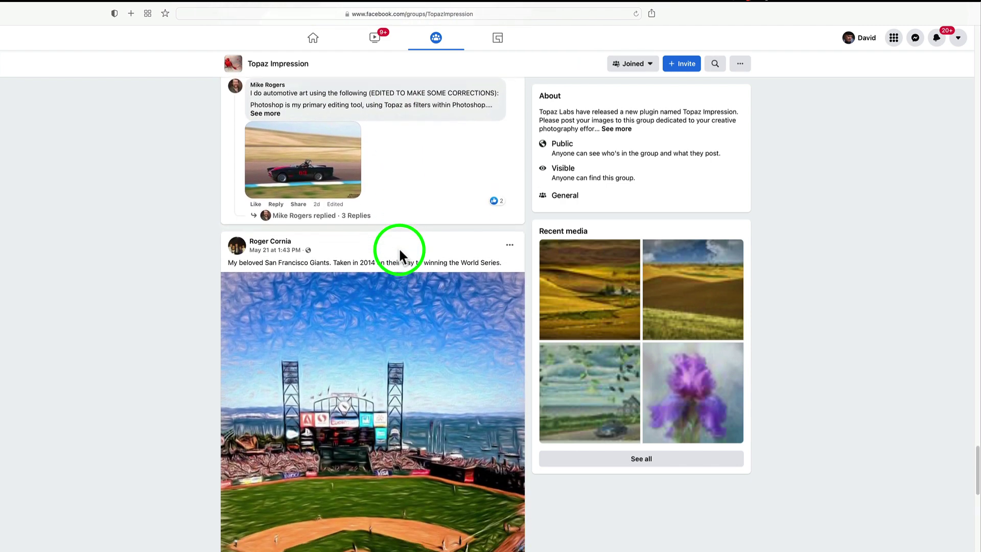
scroll(400, 250, down, 7)
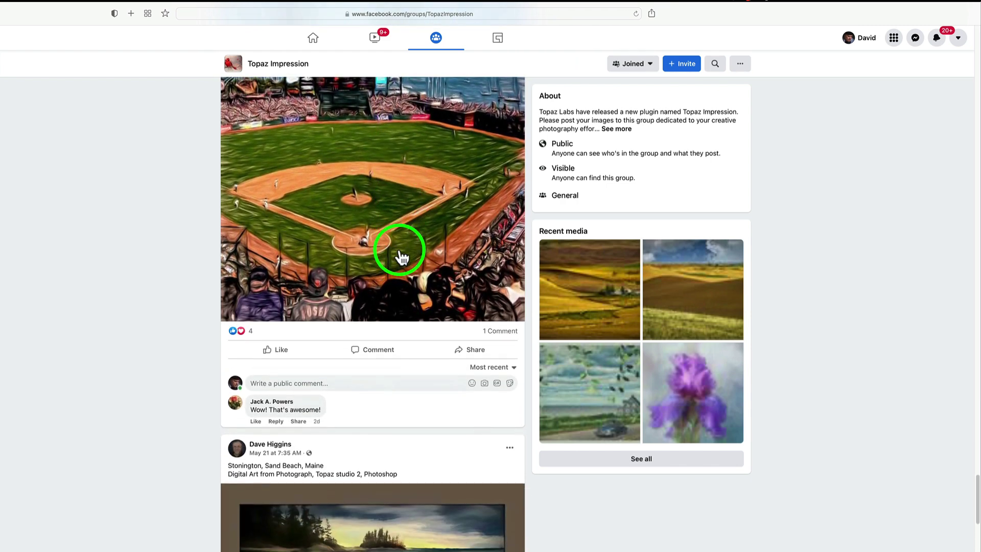
scroll(401, 255, down, 7)
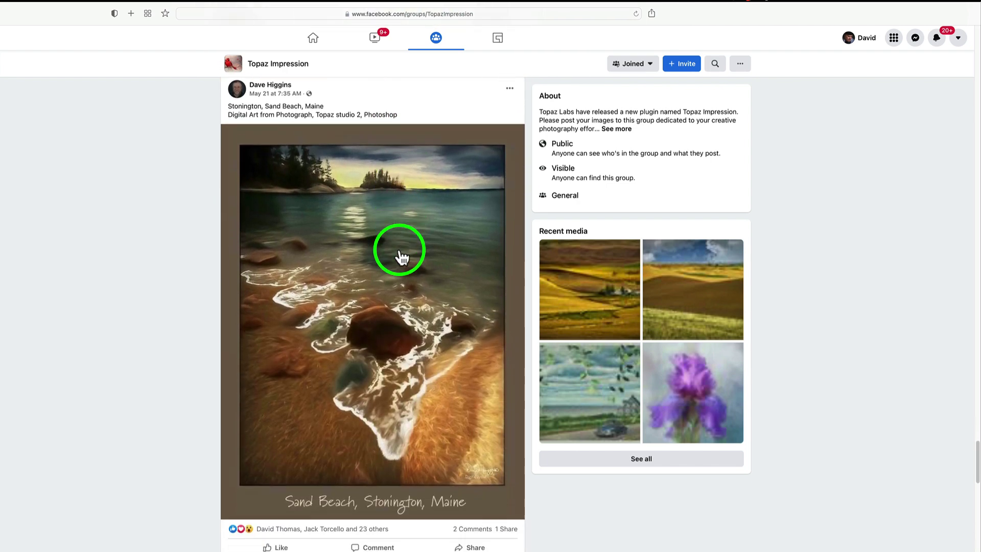
scroll(401, 255, down, 6)
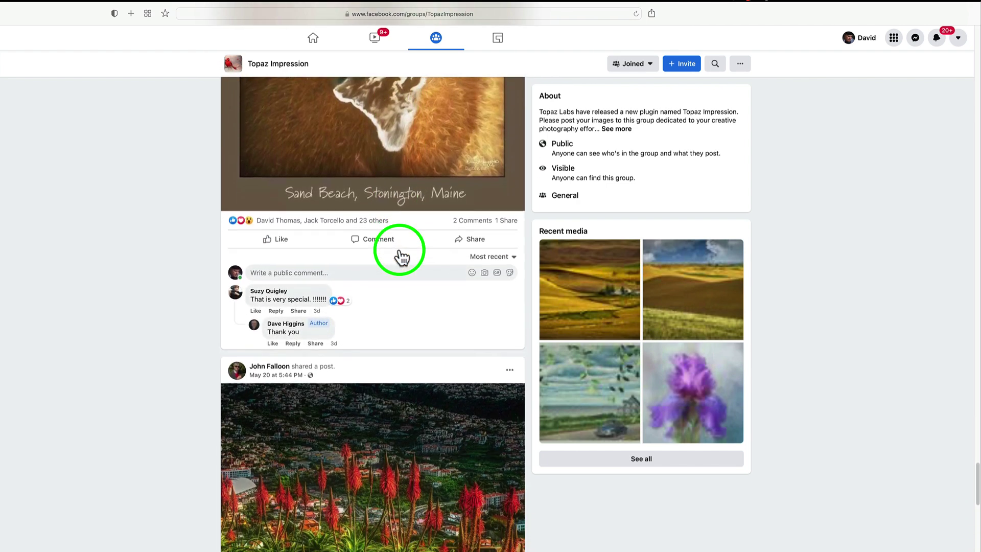
scroll(398, 248, down, 1)
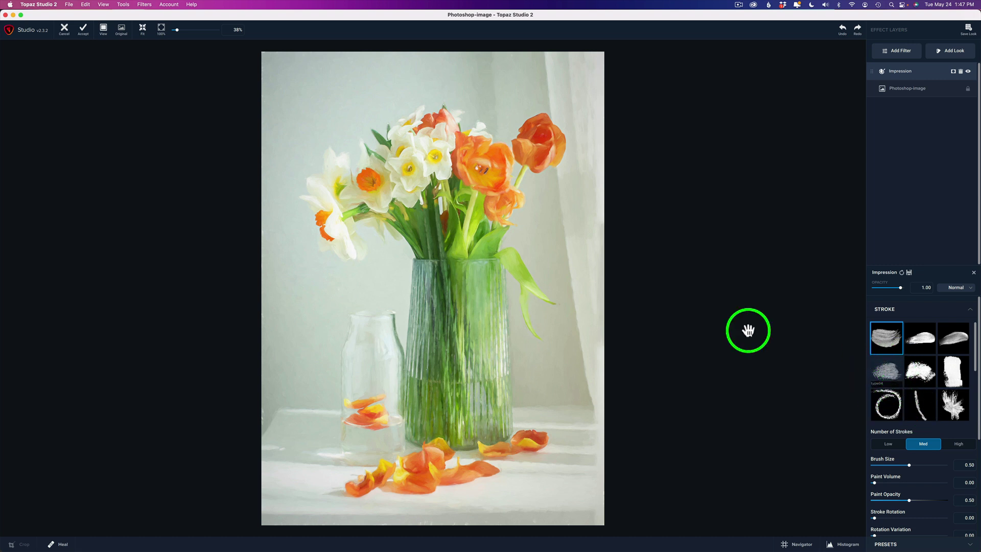
Try the second, third and fourth Impression strokes, then settle on the circular swirl brush
click(927, 343)
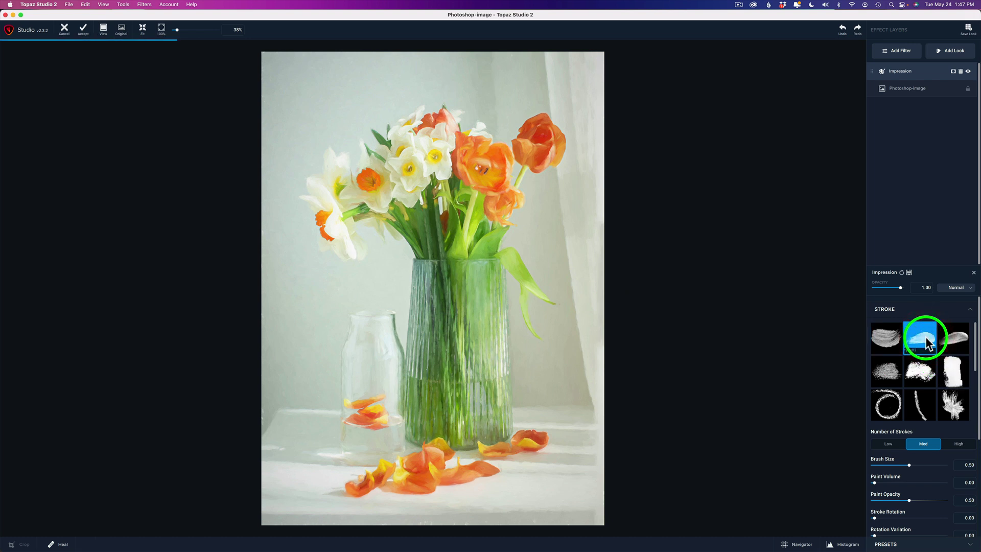
click(957, 343)
click(888, 376)
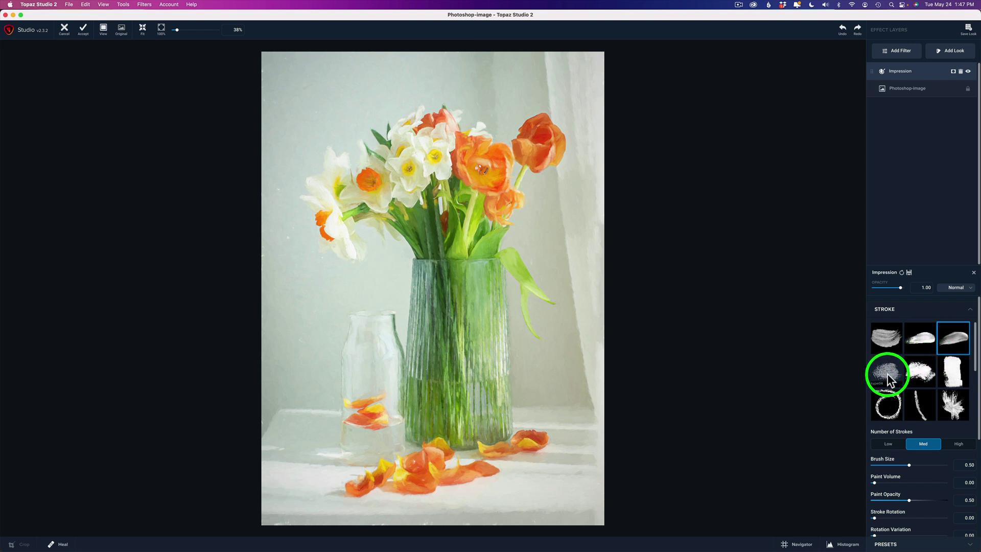
click(889, 403)
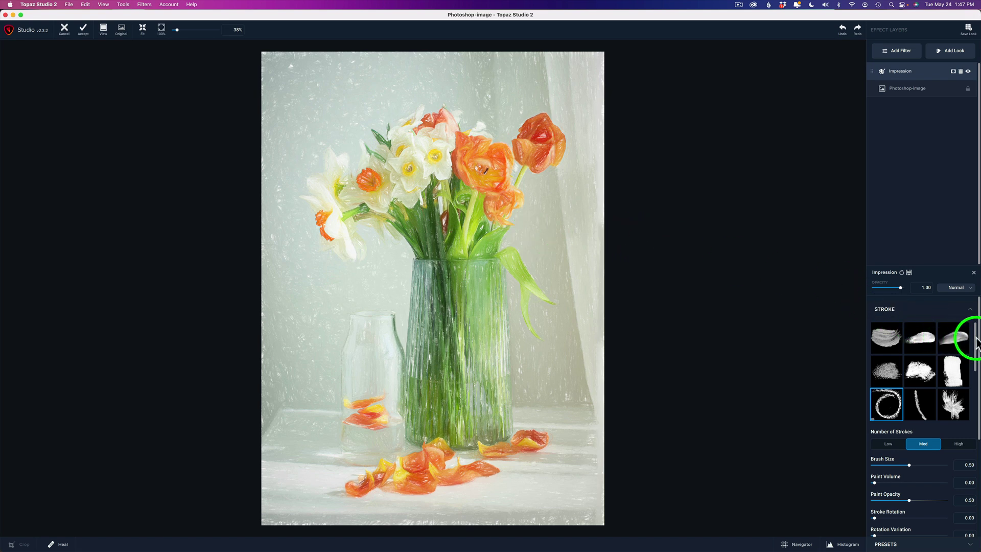
drag(977, 341, 971, 531)
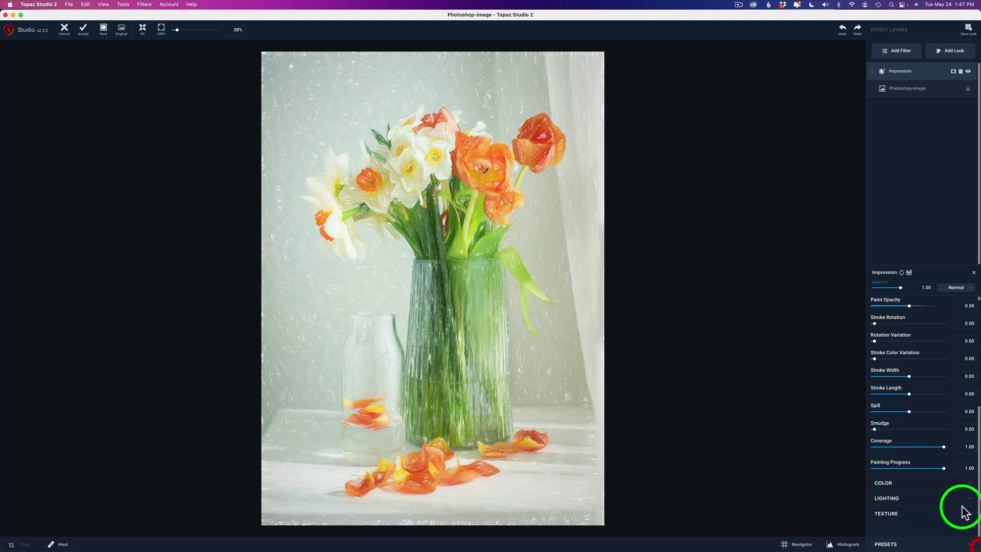
Expand Texture and switch Background Type from Solid back to Original
click(889, 515)
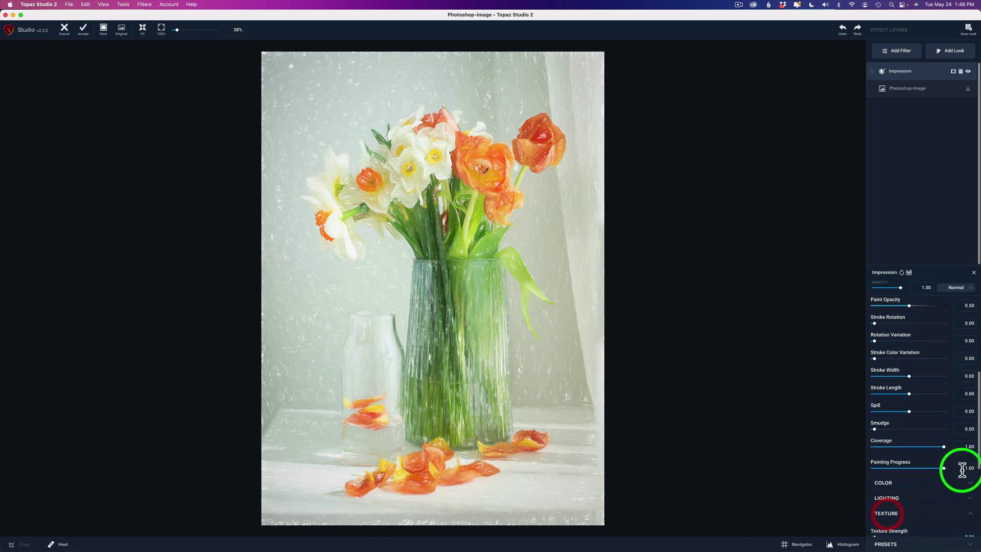
drag(978, 452, 971, 536)
click(900, 481)
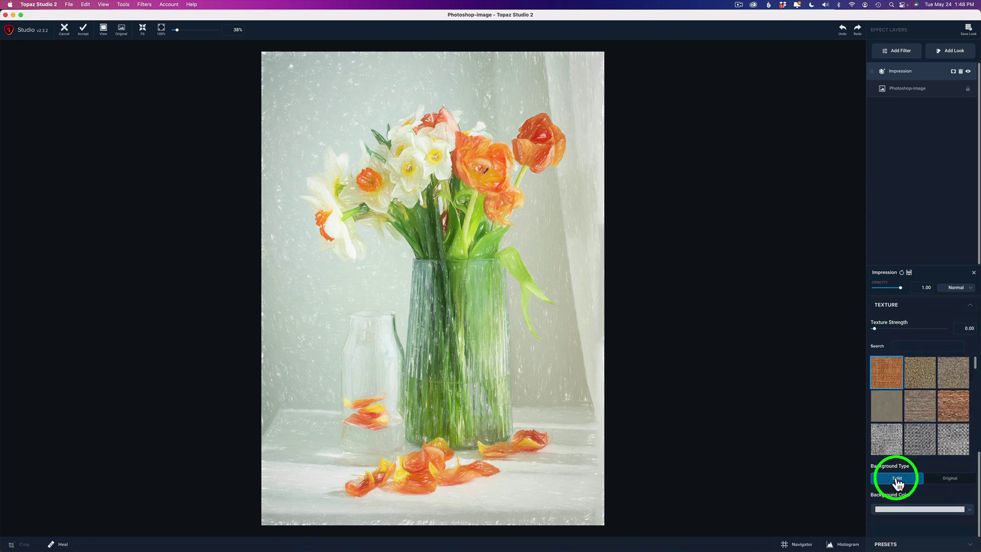
click(956, 479)
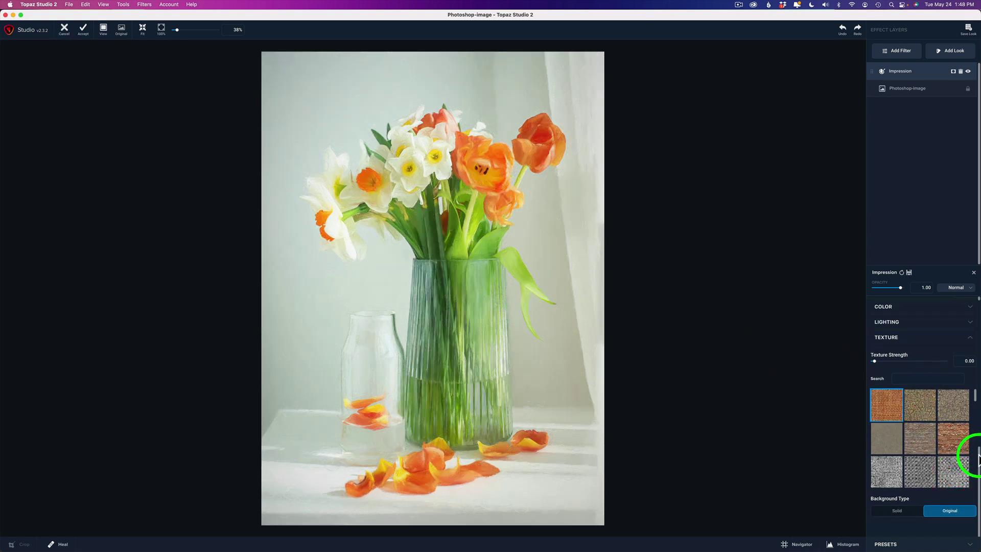
drag(978, 452, 980, 310)
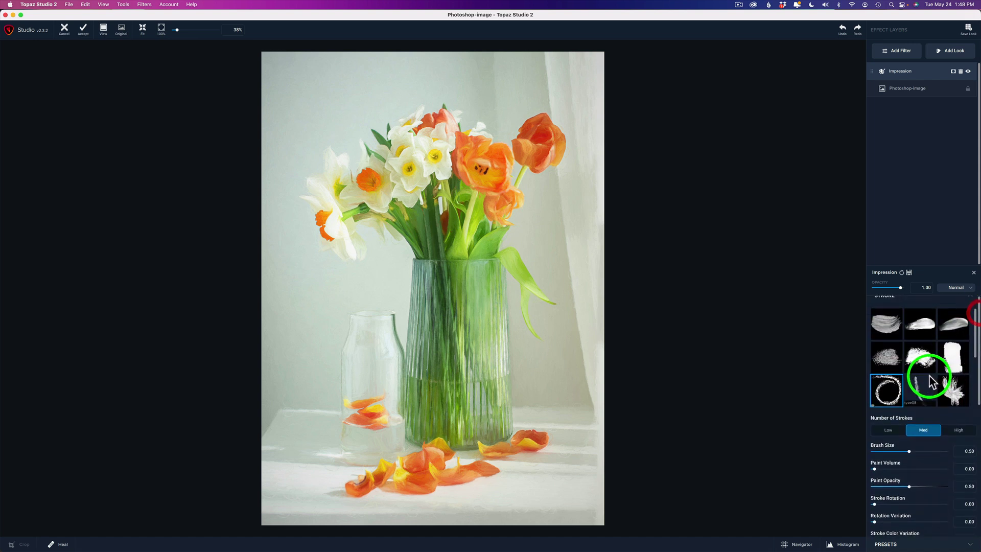
Compare Low and High Number of Strokes, then set it back to Med
scroll(927, 379, down, 2)
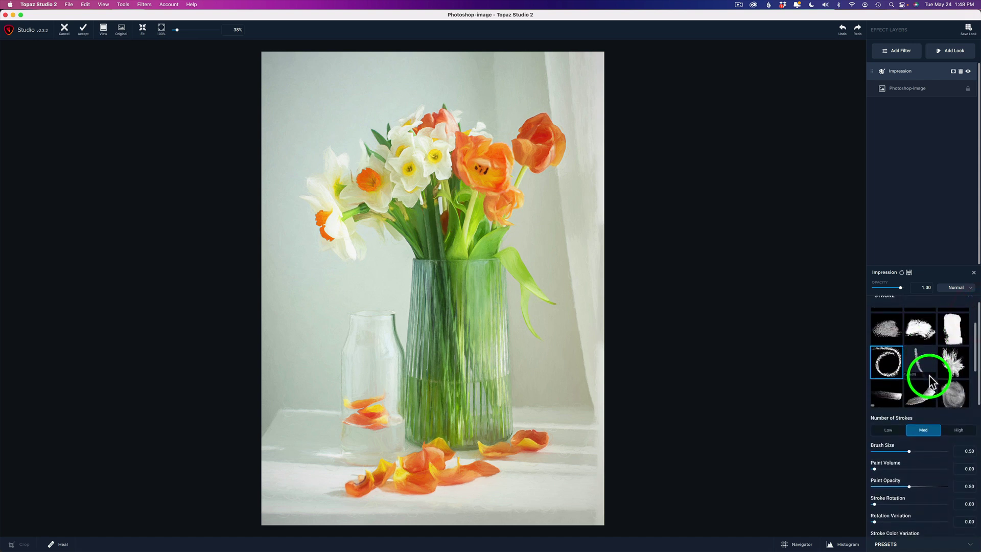
click(892, 393)
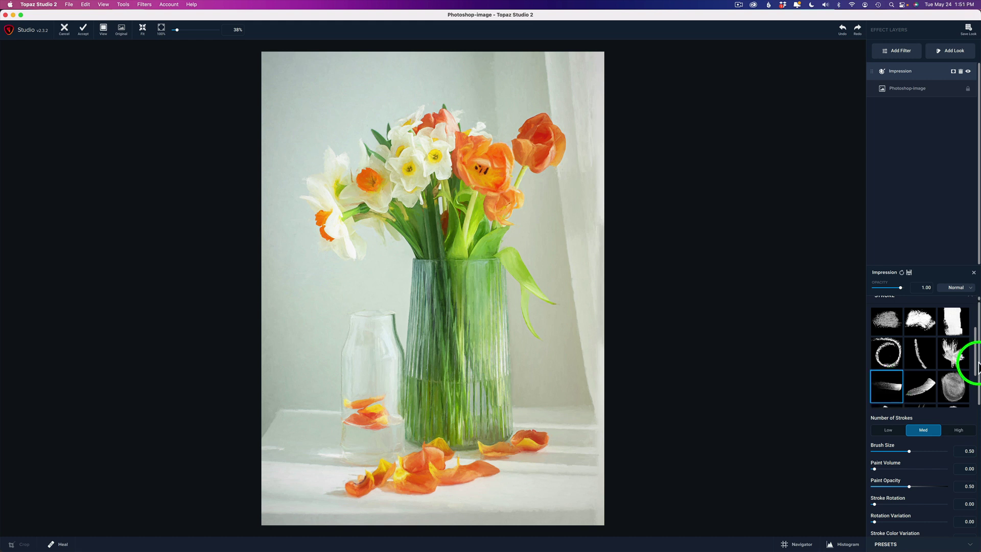
drag(977, 360, 977, 410)
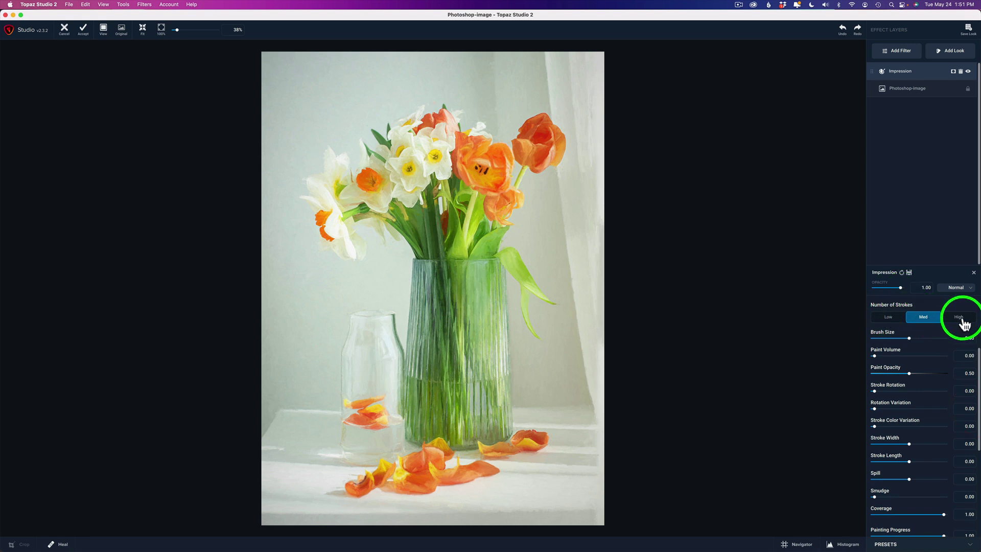
click(889, 318)
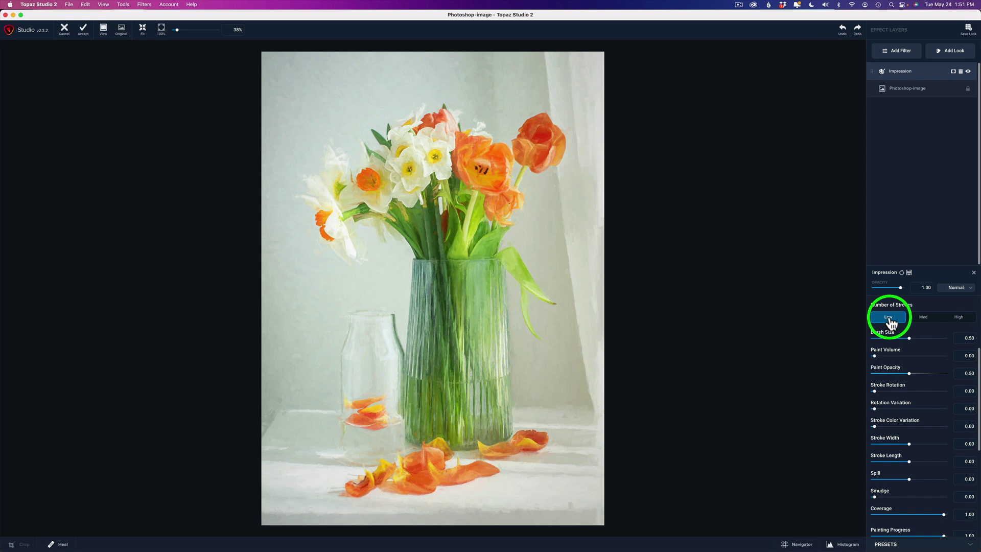
click(963, 318)
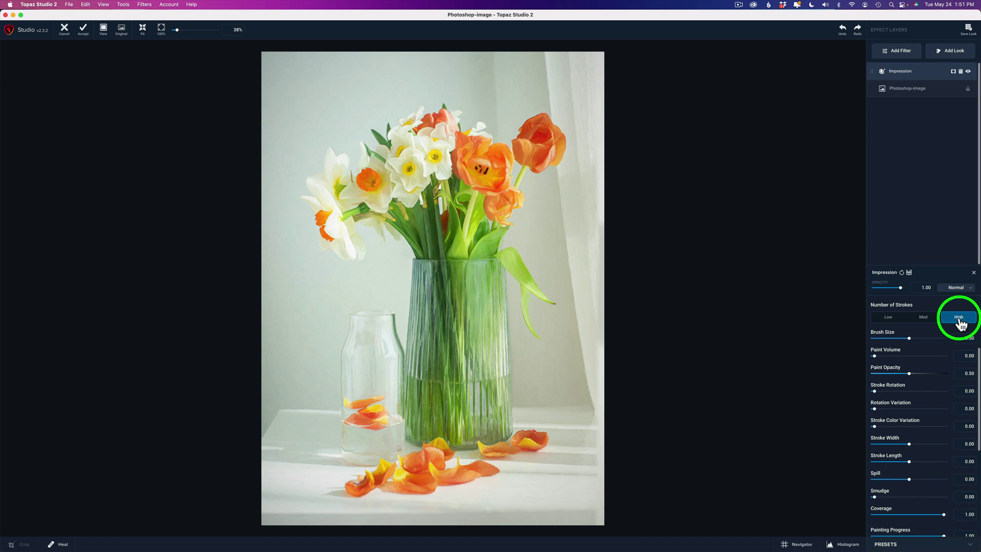
click(926, 319)
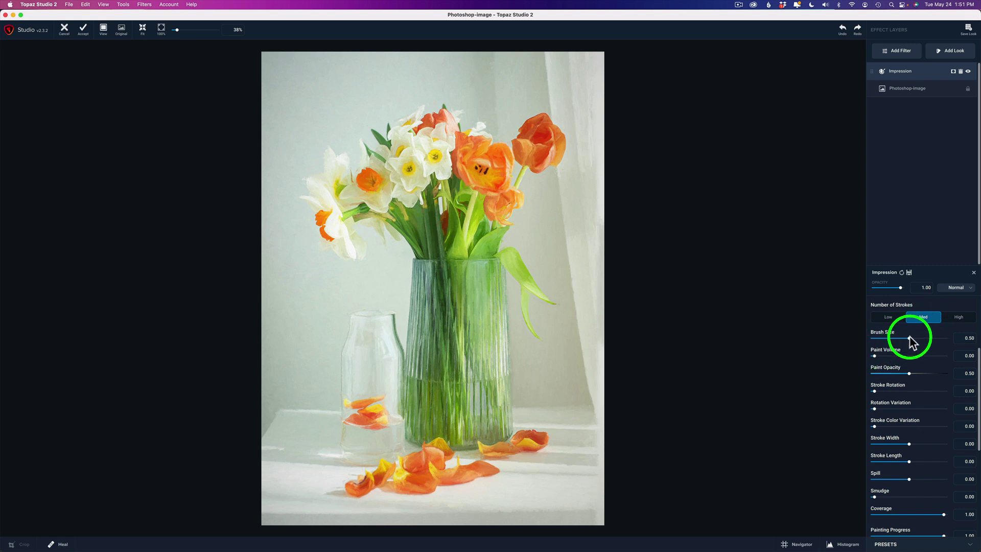
Set Impression Brush Size to 0.44 and Paint Volume to 0.63
drag(910, 337, 928, 337)
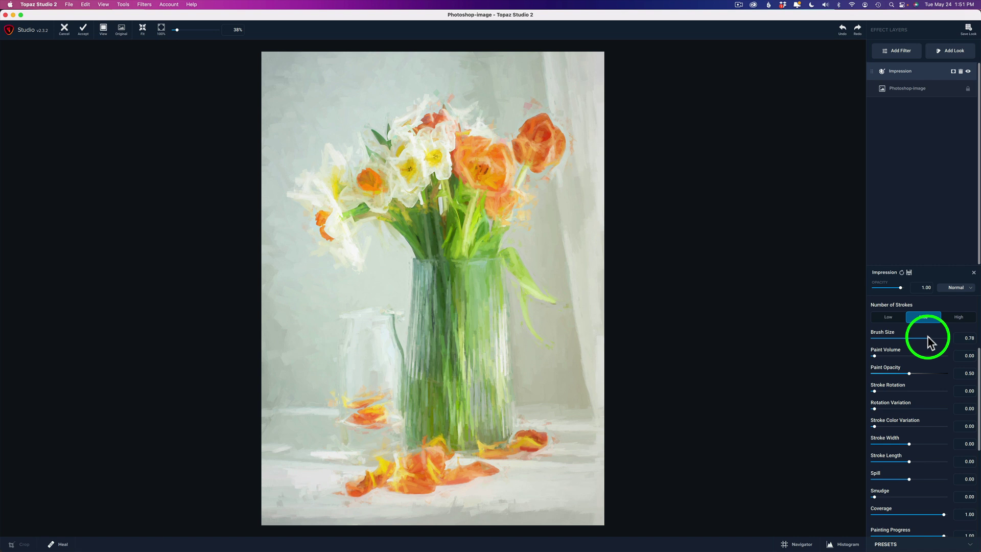
click(937, 338)
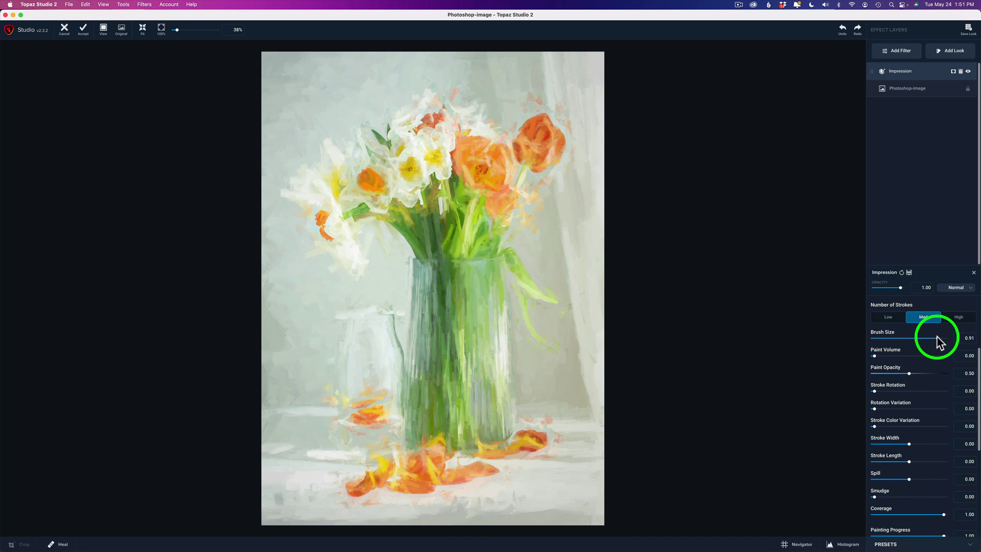
drag(937, 338, 905, 337)
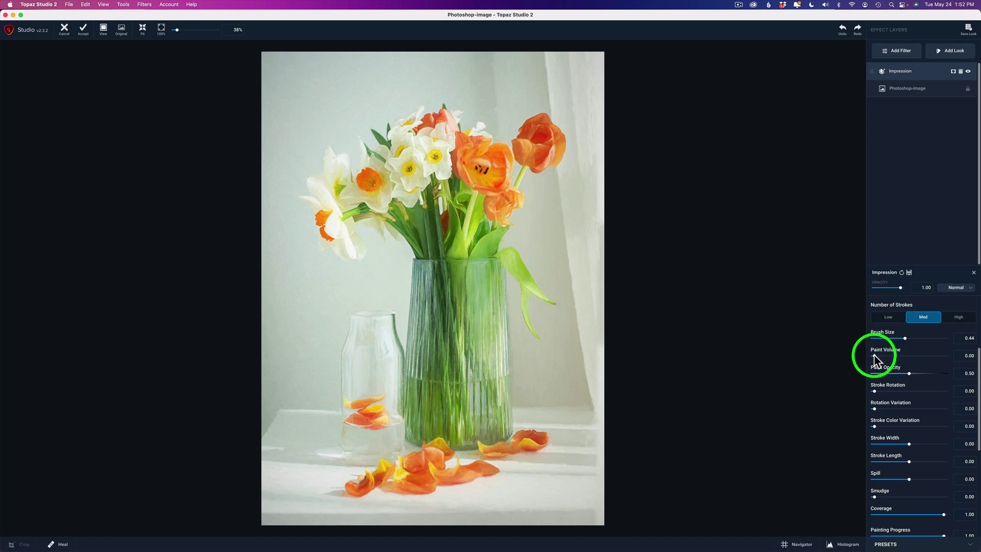
drag(874, 355, 918, 355)
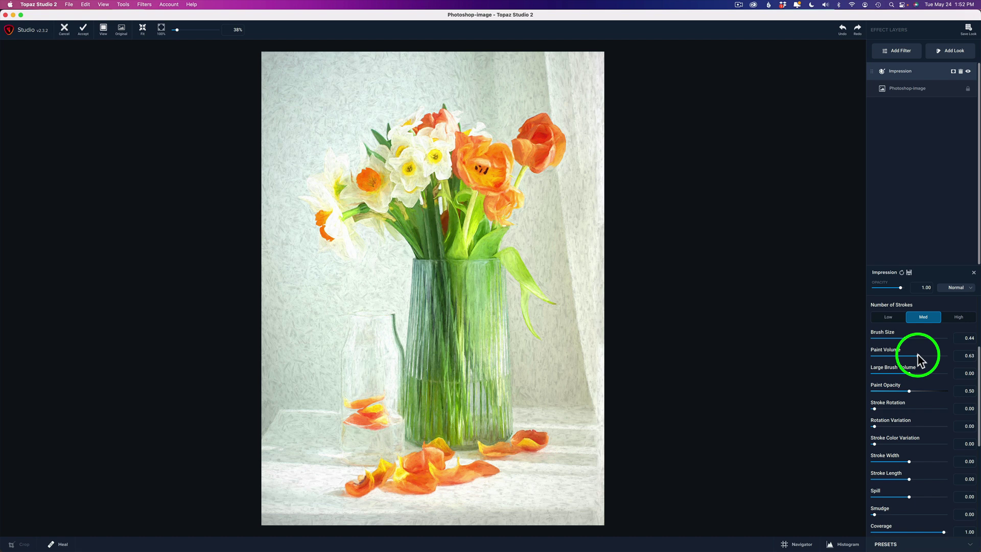
Lower Paint Volume to 0.23, set Stroke Rotation 0.06 and Paint Opacity 0.92
drag(919, 357, 891, 359)
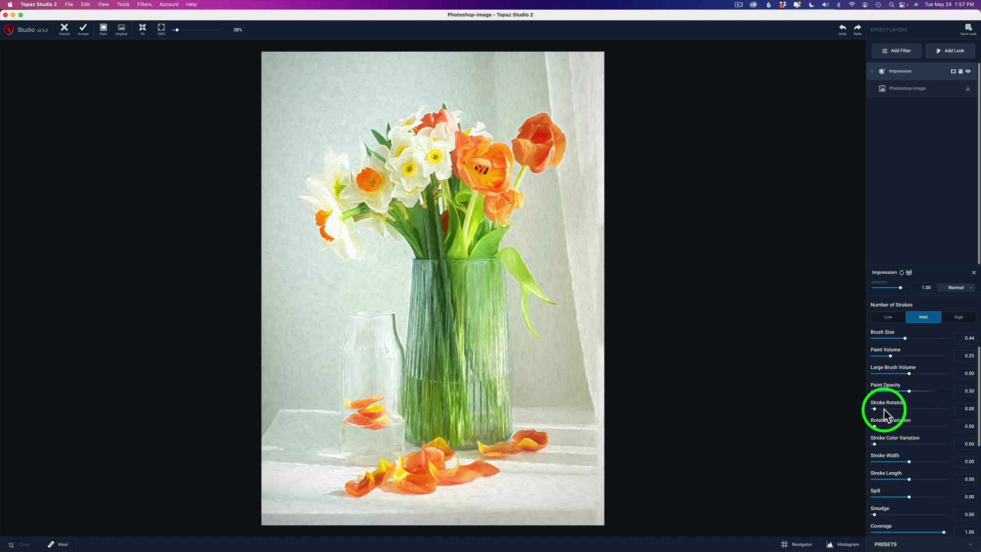
mouse_move(875, 408)
mouse_down()
mouse_move(919, 409)
mouse_move(880, 409)
mouse_up()
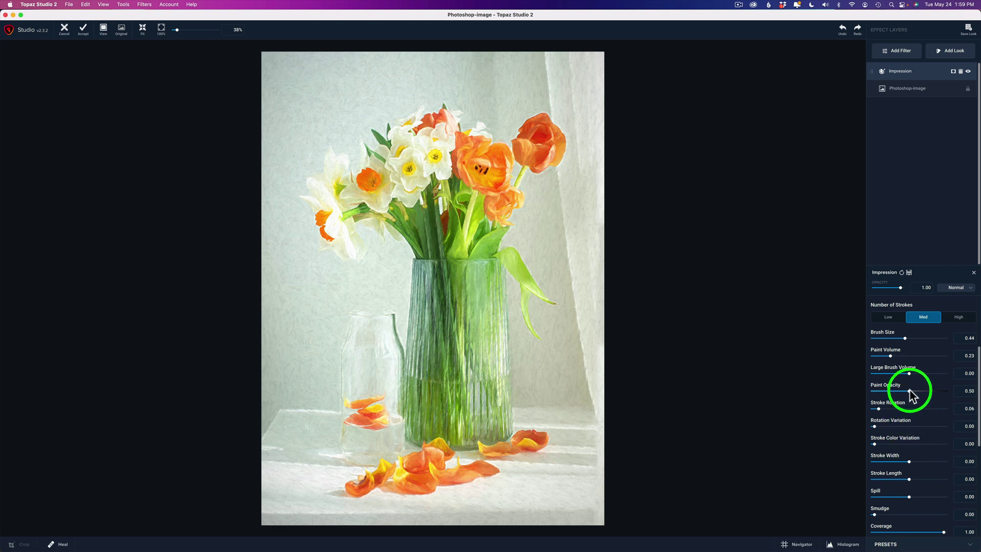
drag(910, 390, 938, 391)
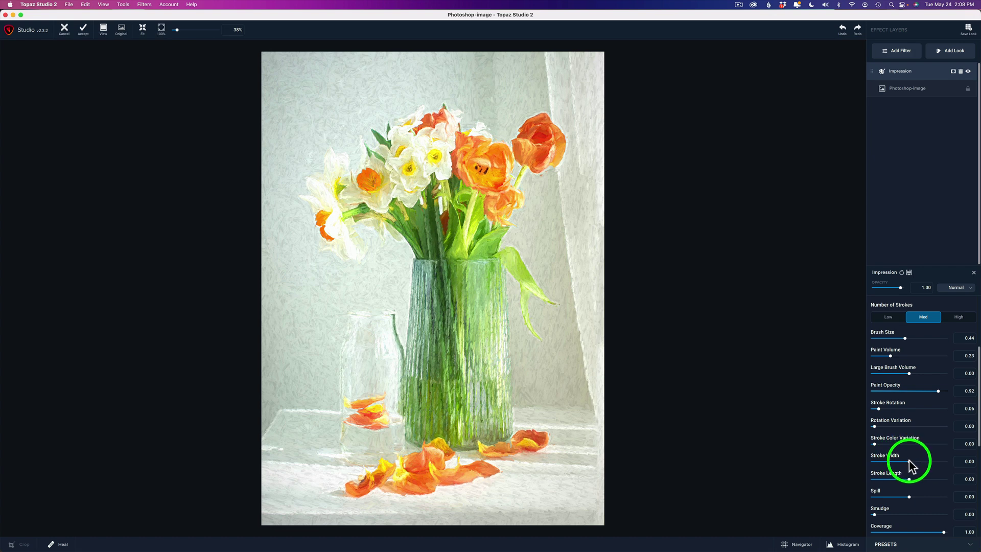
Set Stroke Width -0.30, Stroke Length 0.23, Smudge 0.09, then toggle Impression off and on to compare
drag(909, 462, 899, 460)
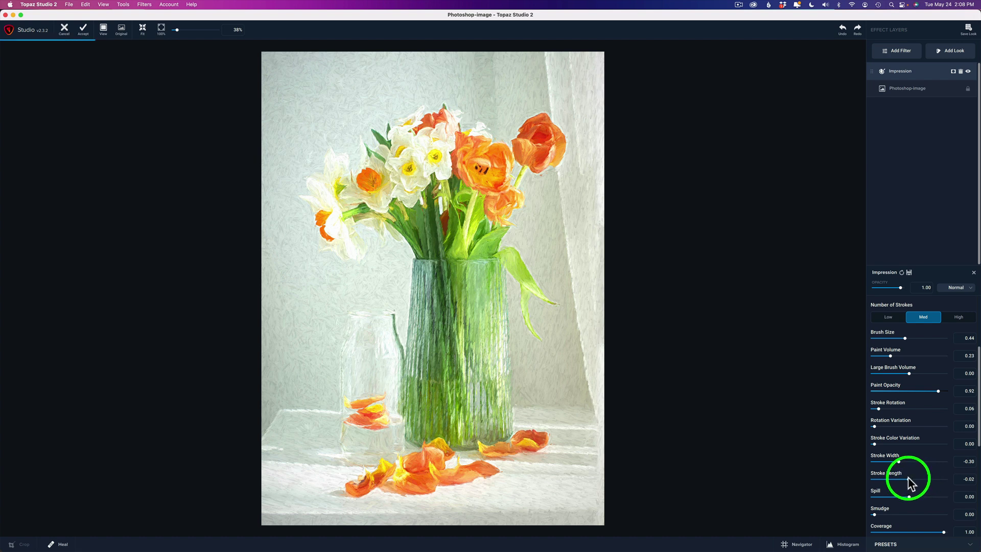
drag(909, 479, 916, 479)
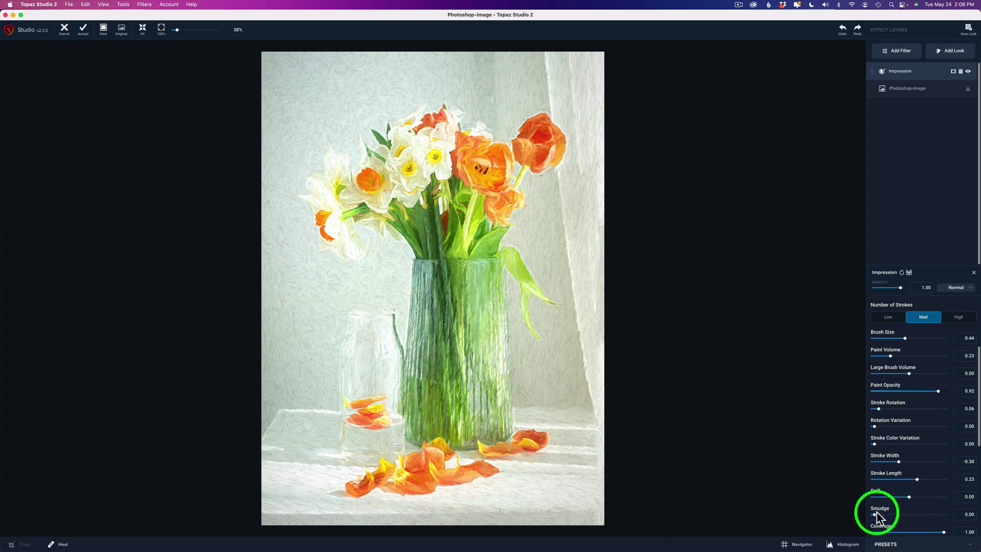
drag(875, 515, 927, 515)
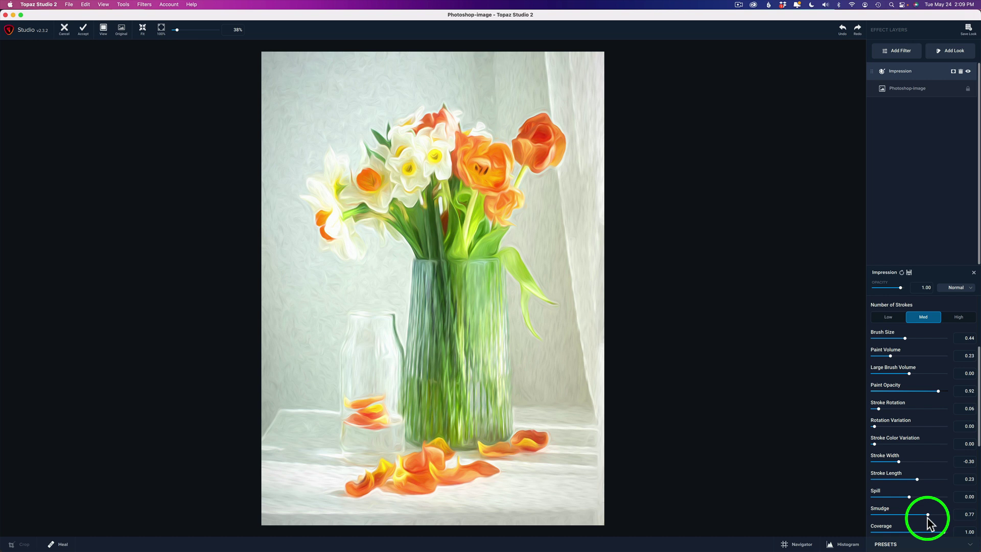
drag(928, 519, 881, 517)
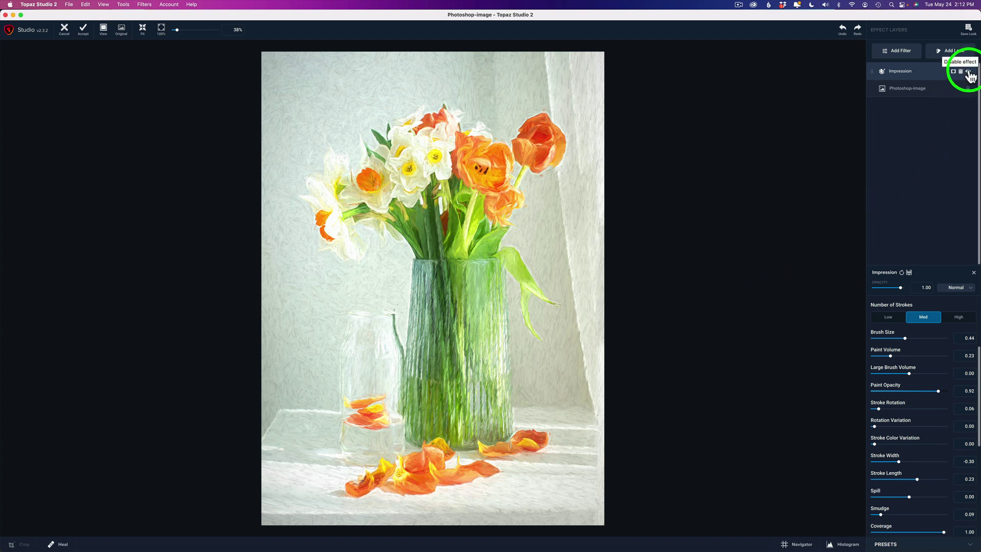
click(968, 73)
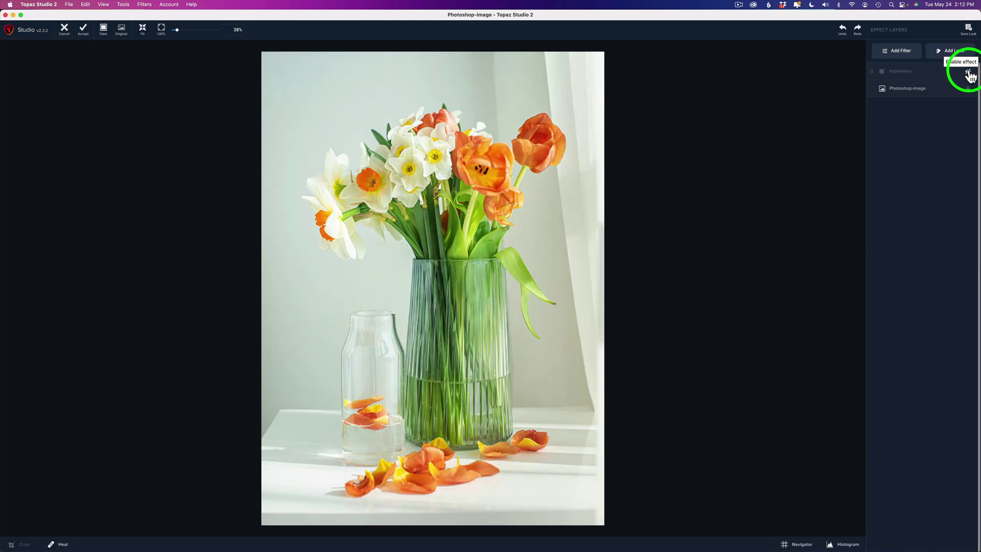
click(968, 73)
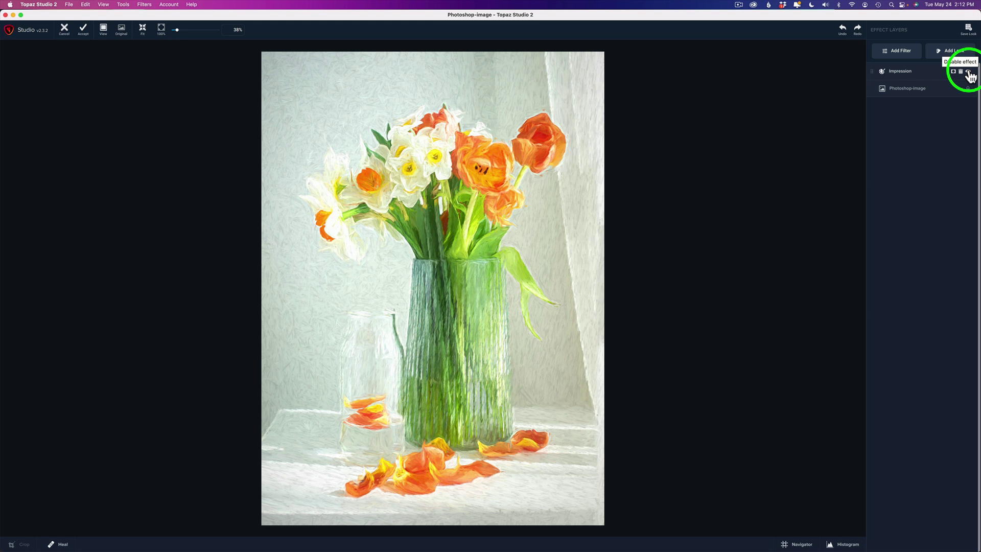
Add a Precision Contrast filter and raise Micro contrast to 0.39
click(902, 53)
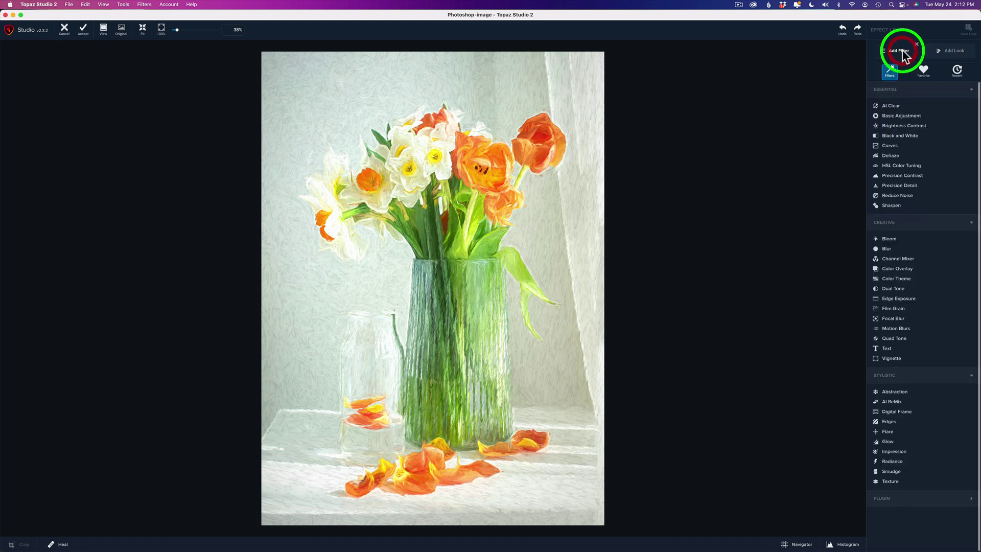
click(916, 176)
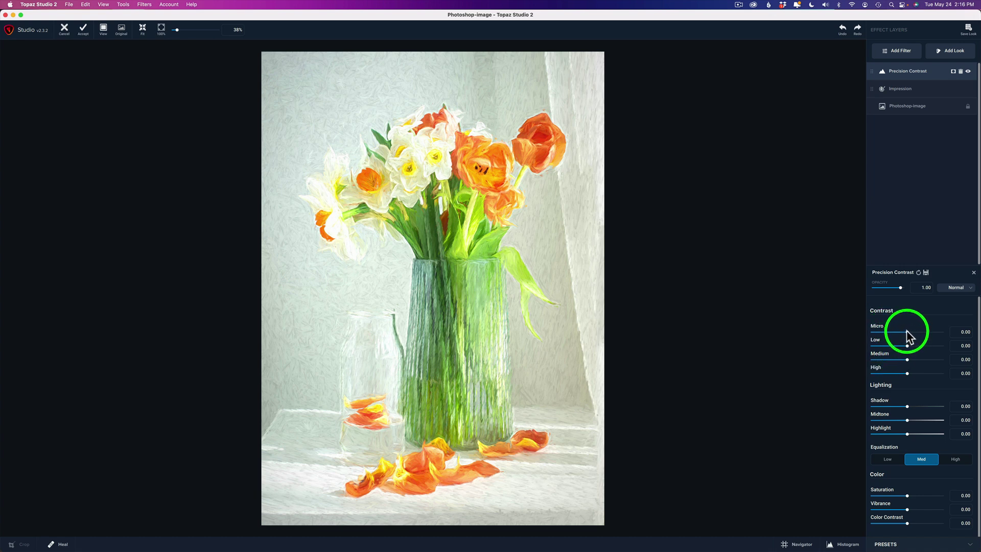
drag(907, 330, 919, 332)
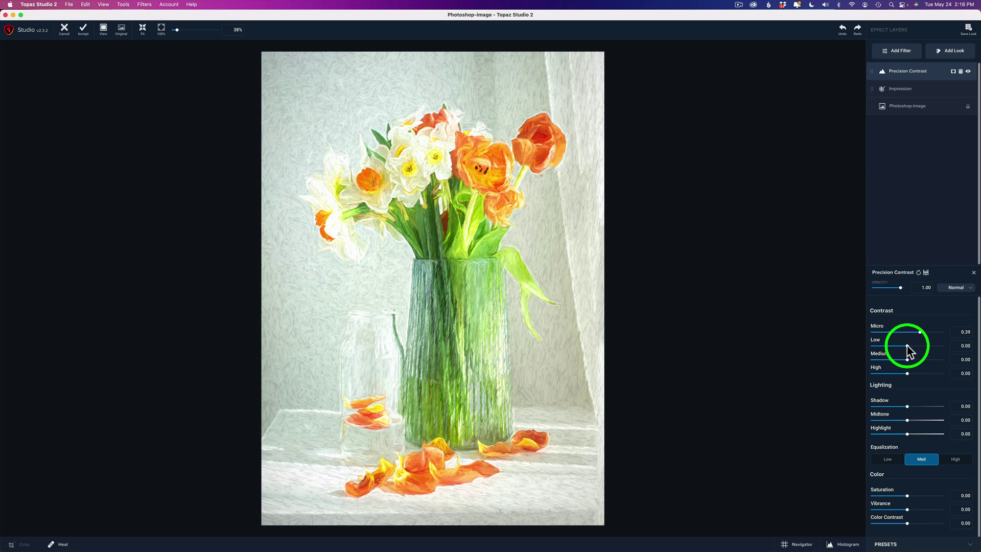
Settle Low contrast at 0.24 and raise Medium contrast to 0.68
drag(907, 345, 912, 346)
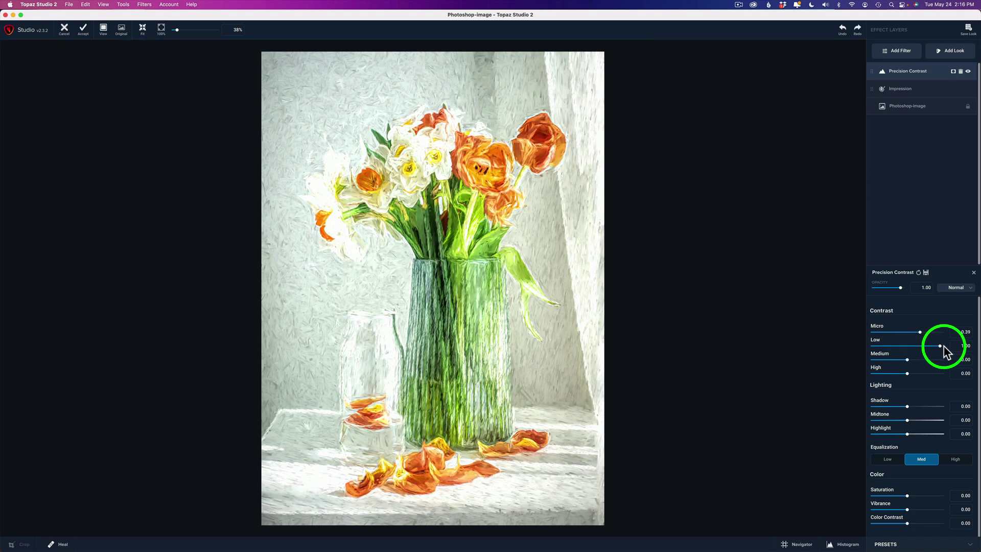
drag(944, 347, 927, 348)
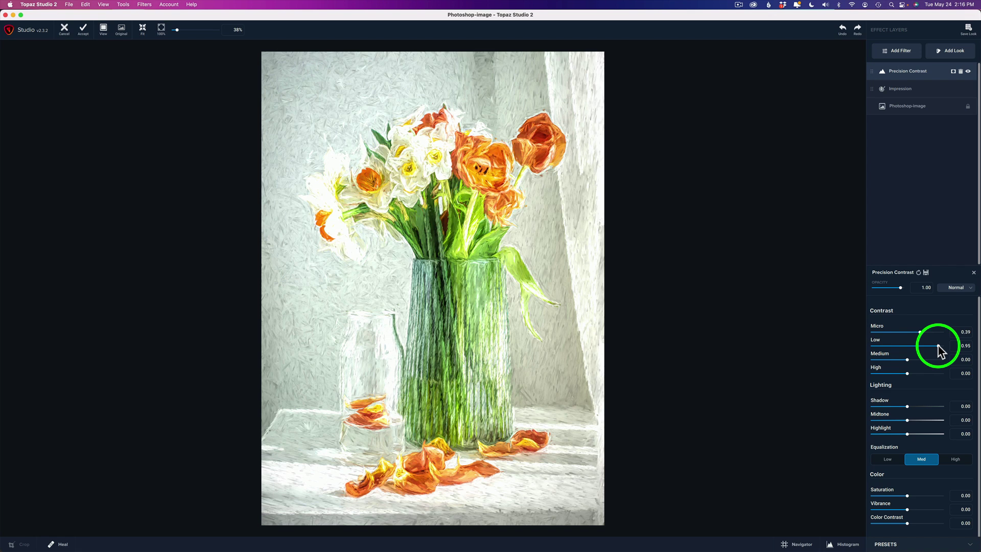
drag(939, 346, 915, 346)
mouse_move(635, 219)
mouse_down()
mouse_move(548, 186)
mouse_move(462, 182)
mouse_move(373, 281)
mouse_move(365, 318)
mouse_move(334, 272)
mouse_move(324, 182)
mouse_move(357, 94)
mouse_move(352, 287)
mouse_move(411, 200)
mouse_up()
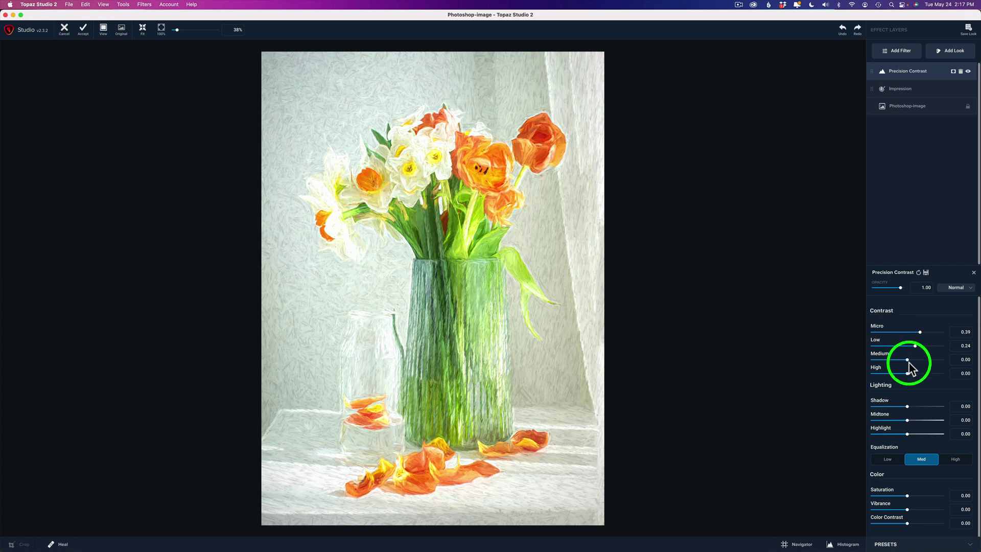
drag(908, 360, 929, 359)
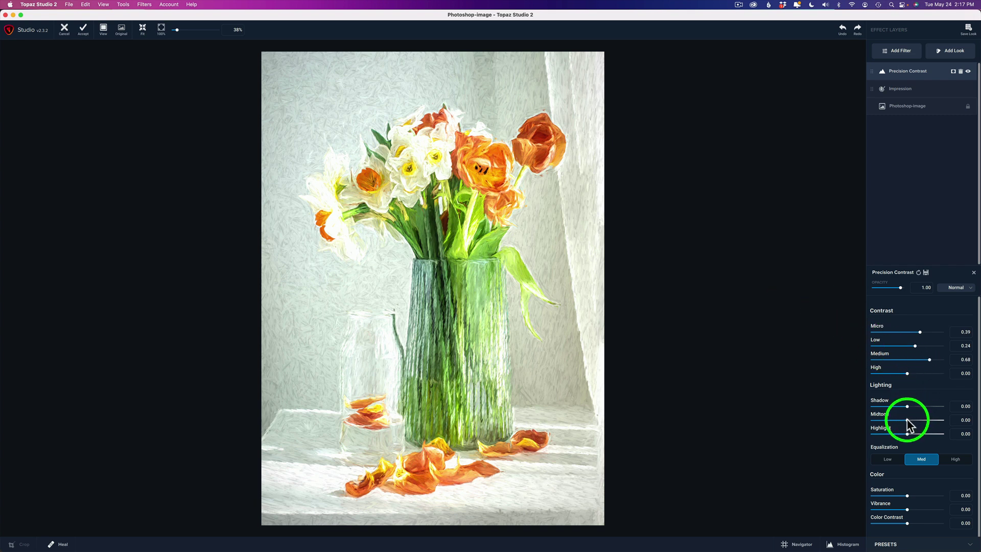
Darken Precision Contrast Midtone to -0.22 and Highlight to -0.79
drag(908, 420, 895, 416)
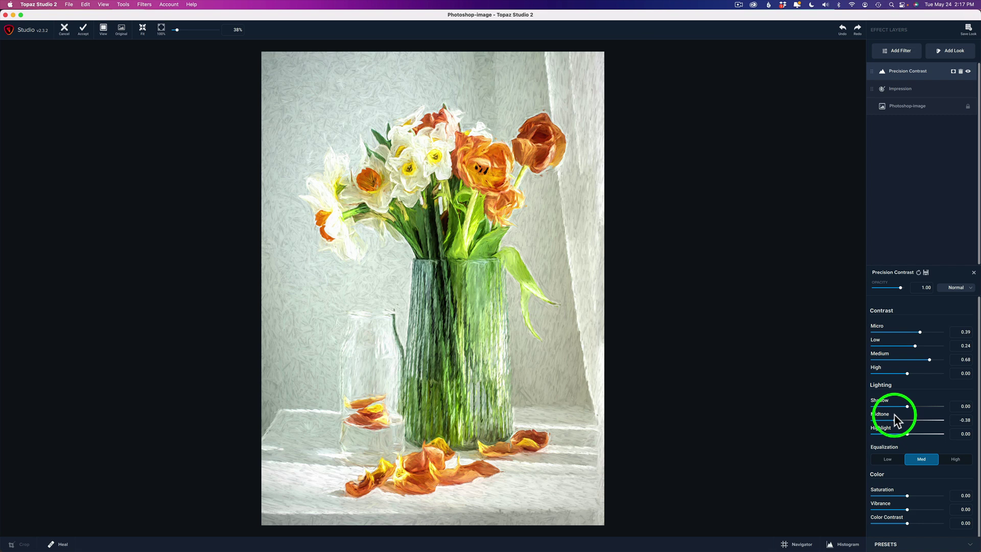
drag(895, 415, 898, 416)
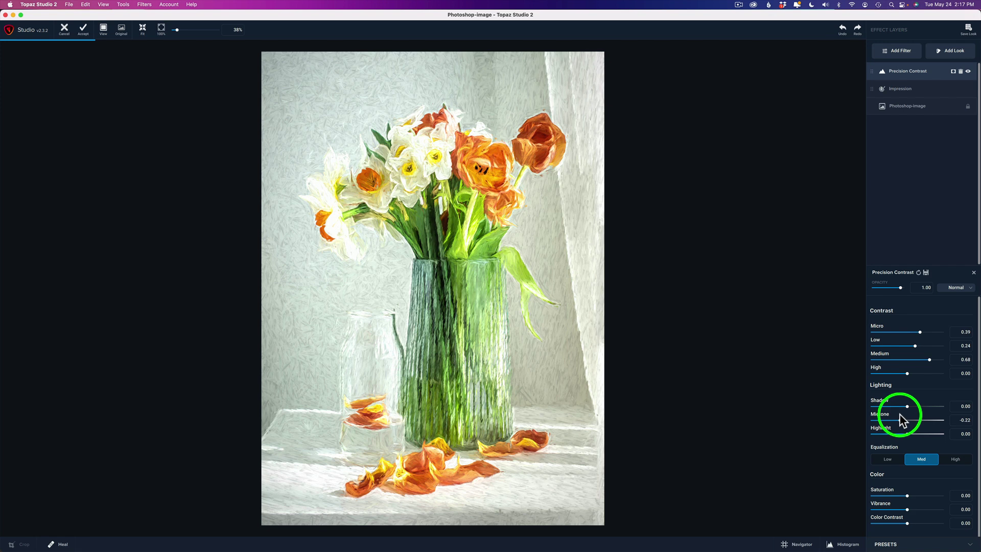
click(902, 420)
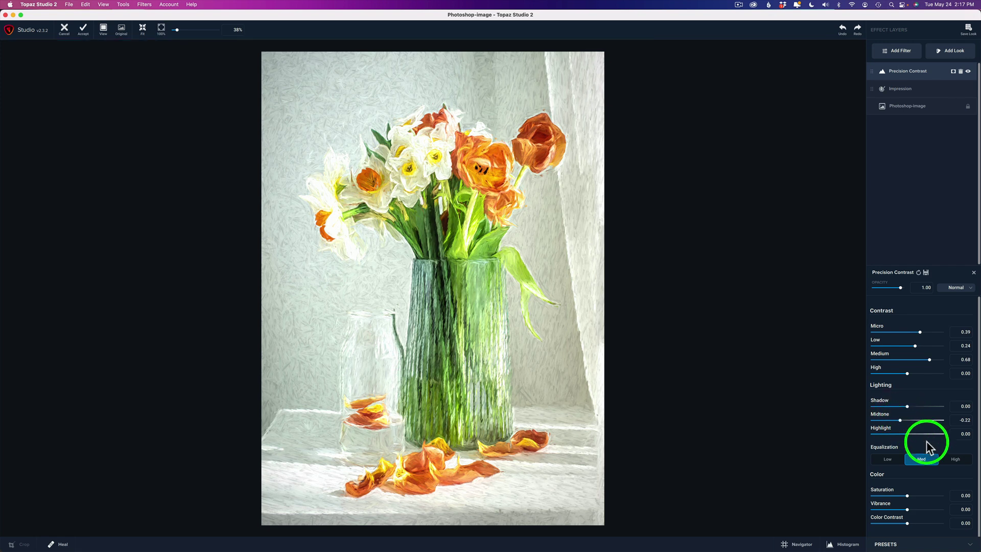
click(907, 435)
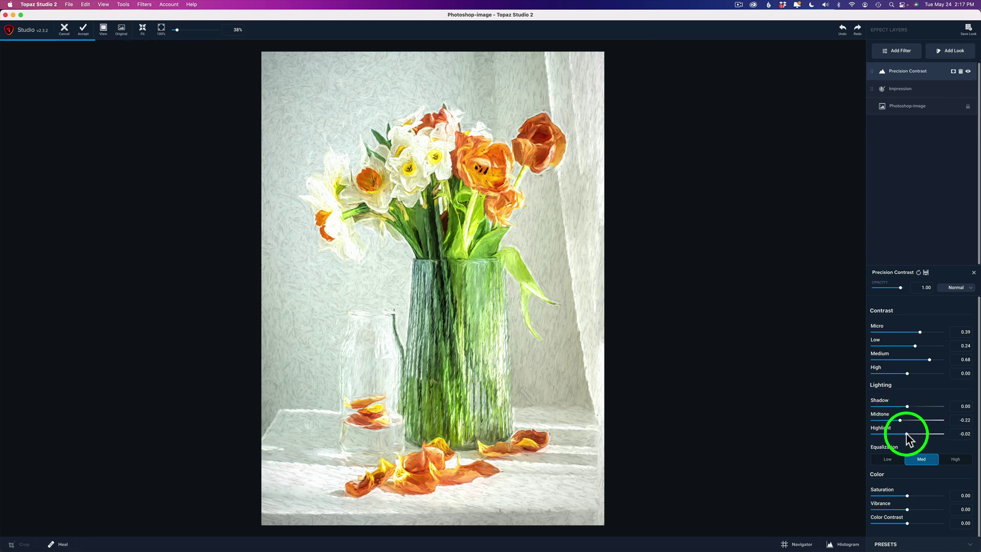
drag(907, 434, 881, 434)
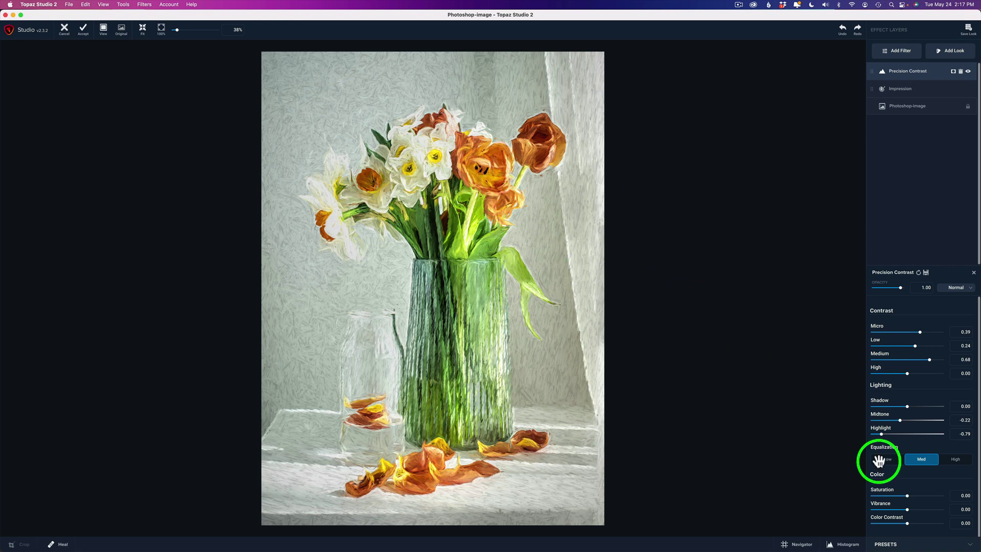
Set Saturation to 0.19, then toggle Precision Contrast off and on to compare
click(906, 494)
drag(913, 500, 914, 500)
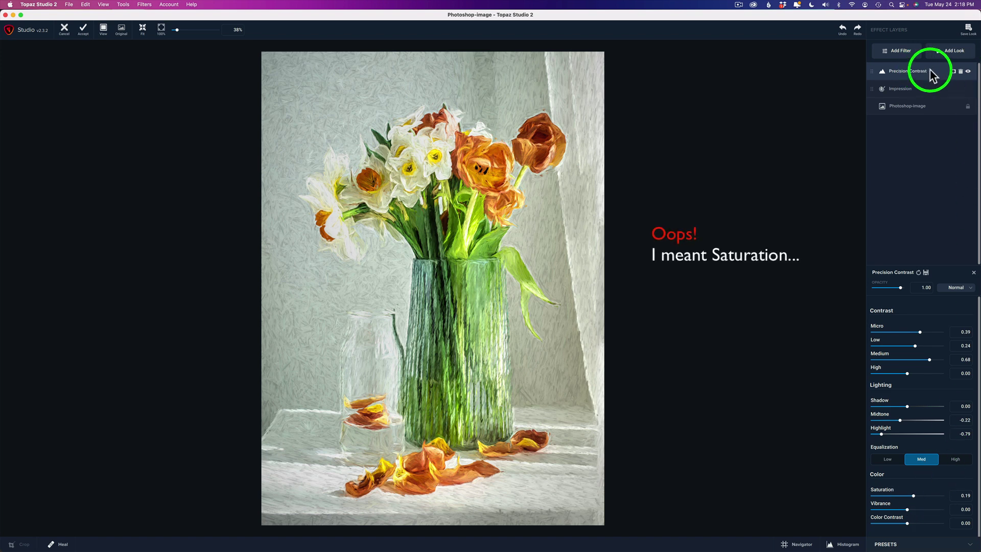
click(968, 72)
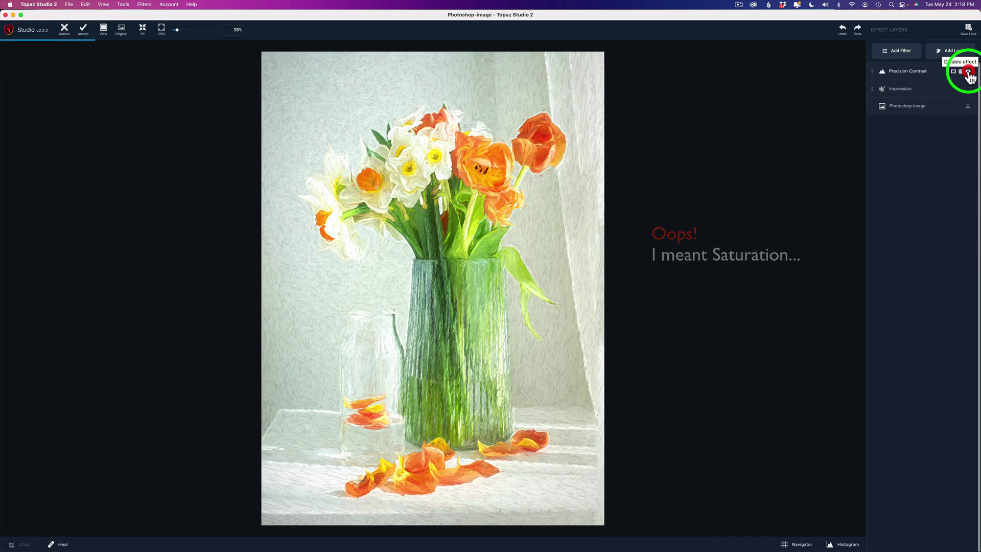
click(969, 72)
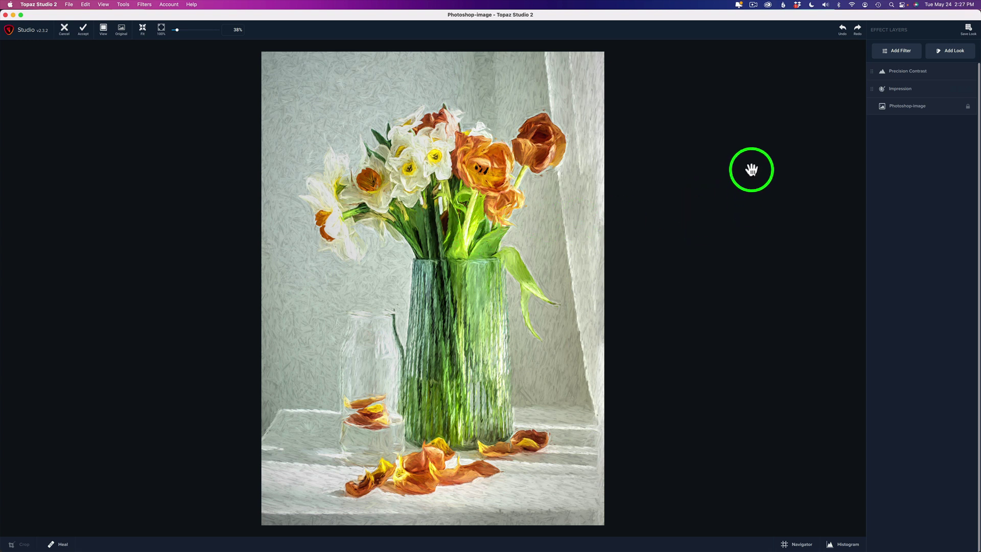
Add a Basic Adjustment layer with Exposure 0.20, Clarity 0.35 and Highlight -0.48, comparing it on and off
click(892, 51)
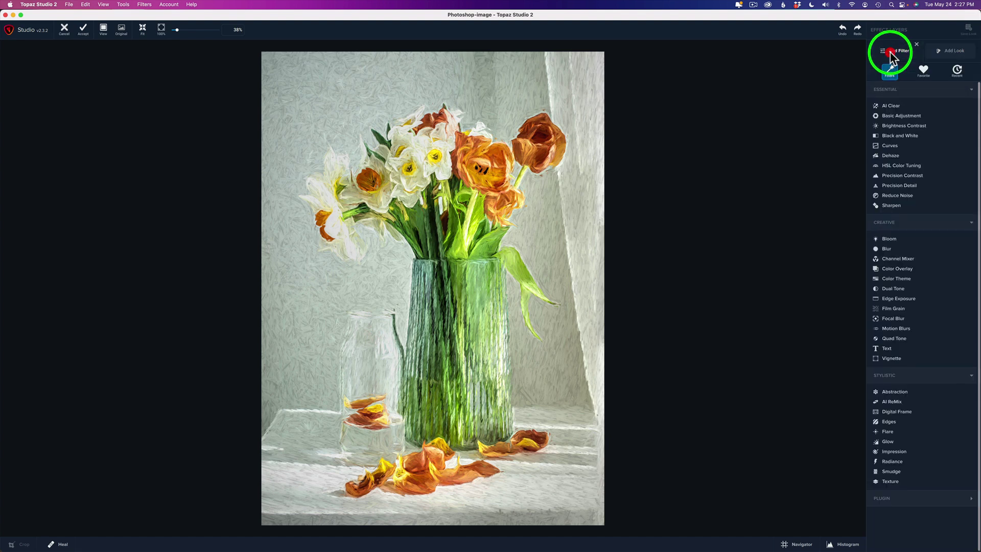
click(889, 111)
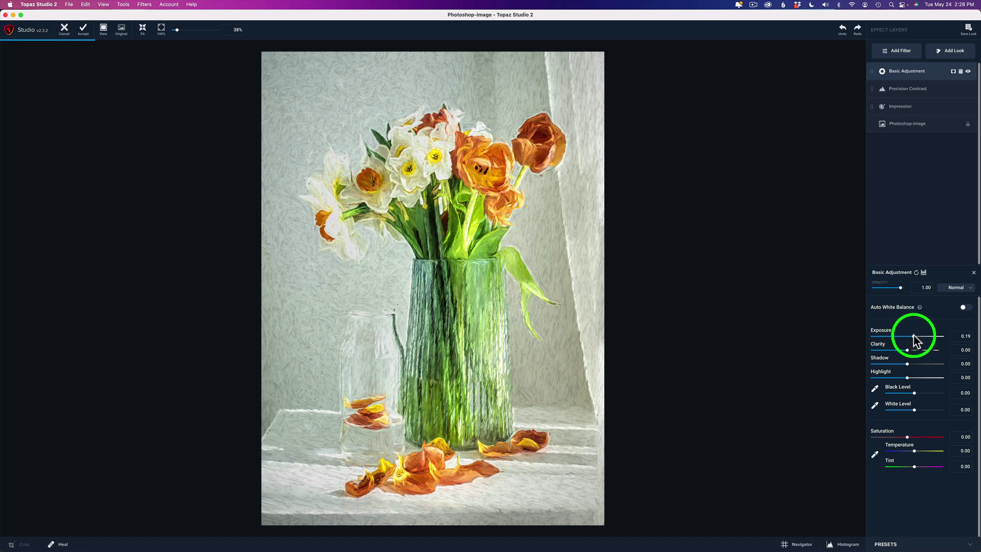
drag(914, 336, 913, 335)
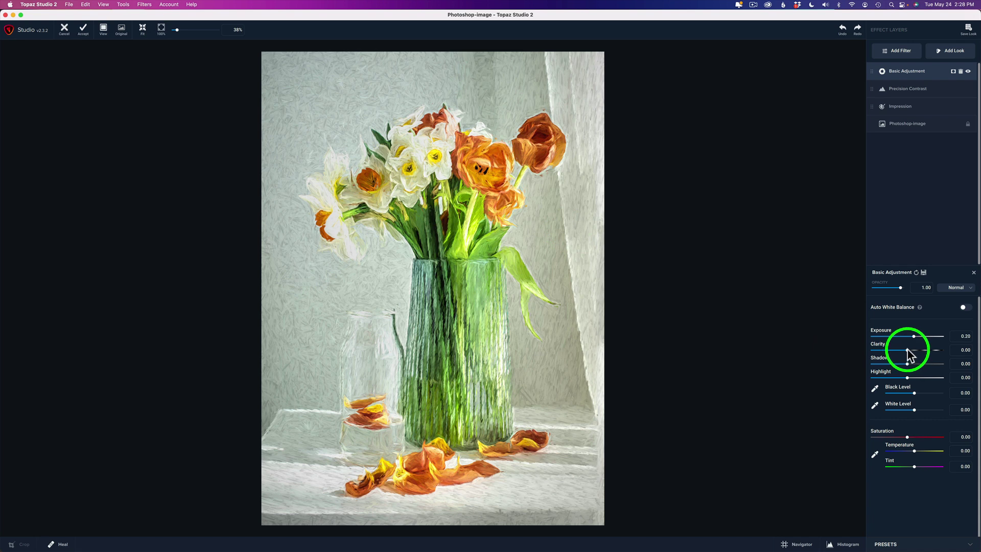
drag(907, 350, 918, 351)
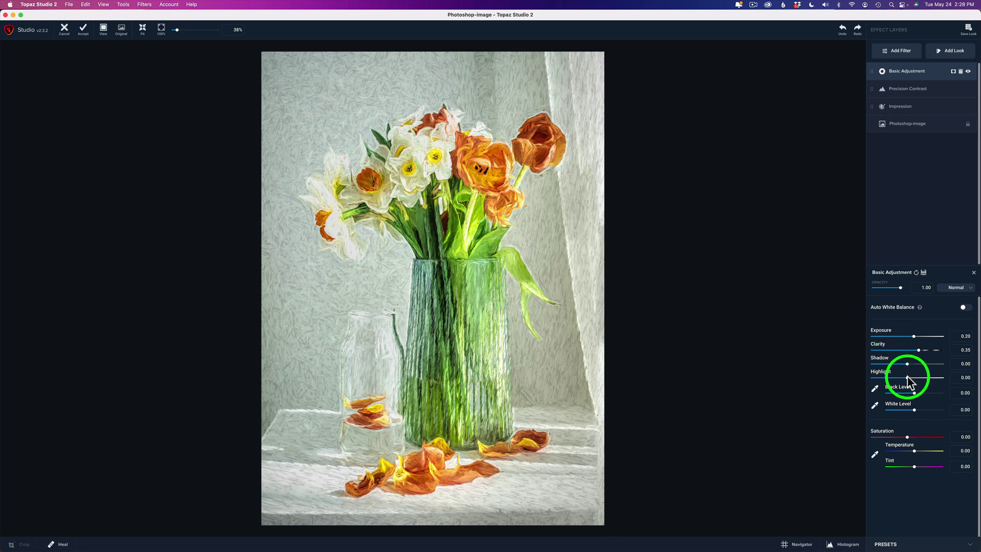
drag(908, 377, 892, 378)
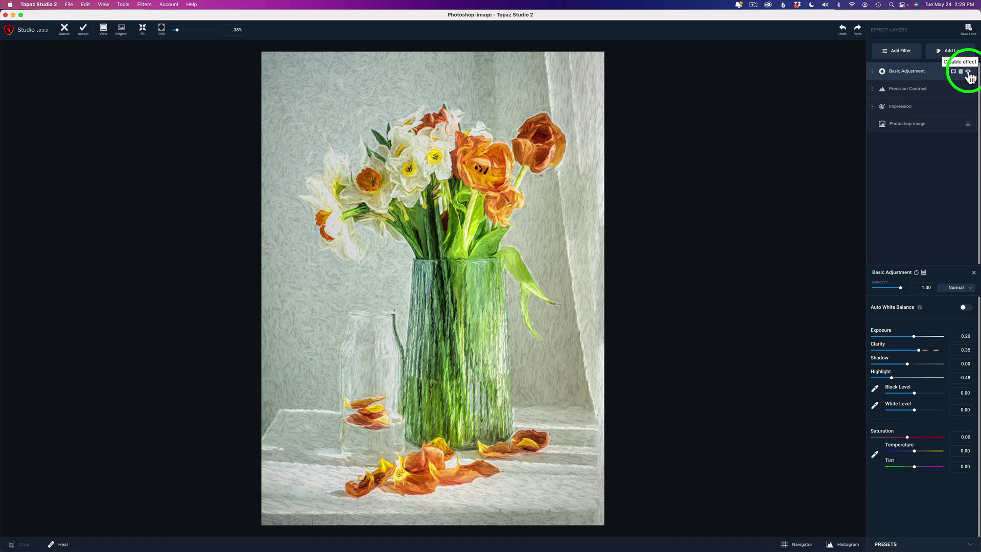
click(968, 72)
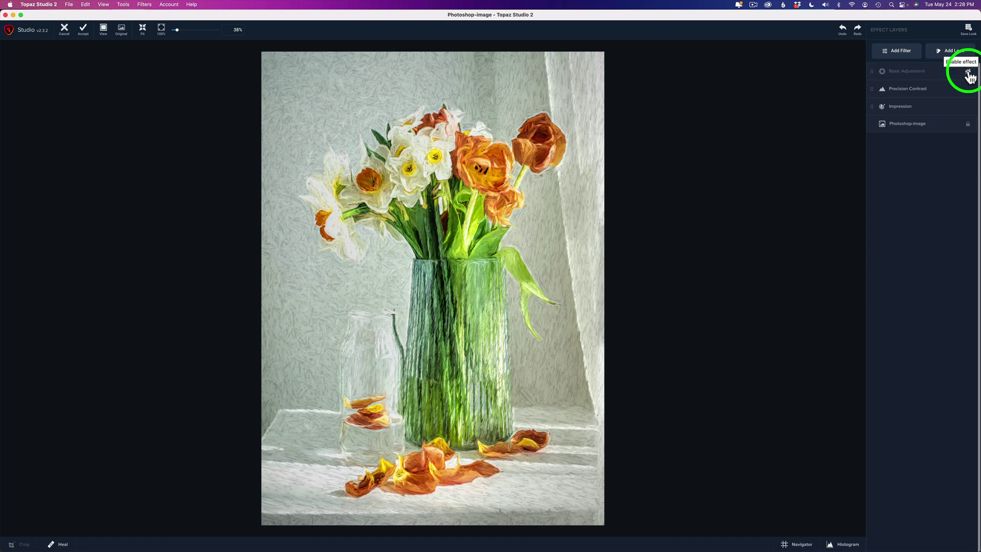
click(968, 73)
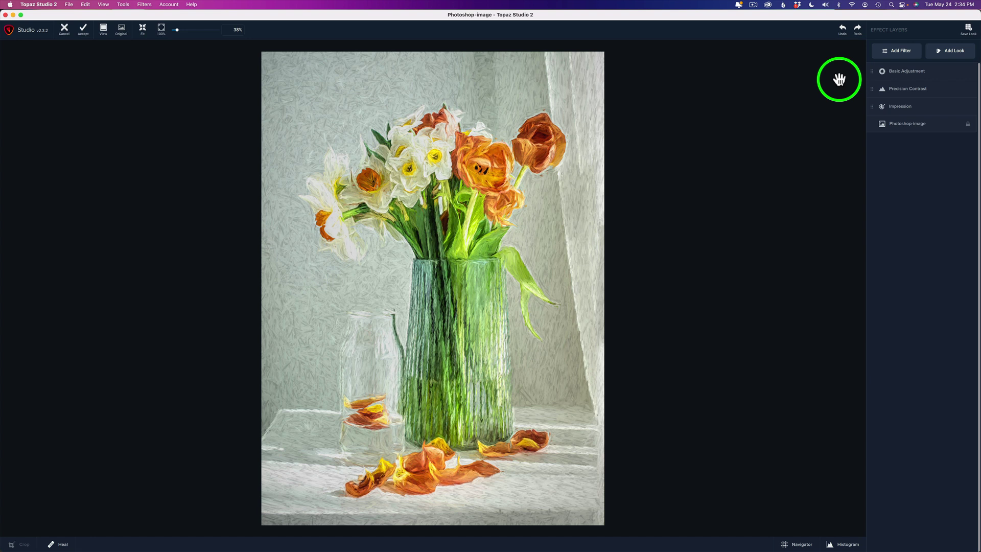
Add a Precision Detail layer with Overall Small Detail 0.30, Medium Detail 0.17 and Large Detail 0.10
click(905, 60)
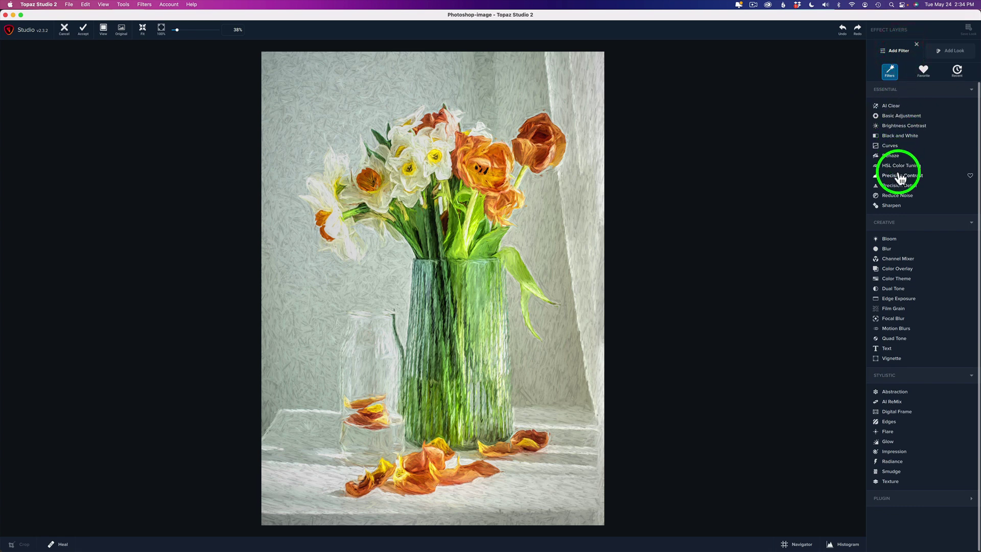
click(900, 187)
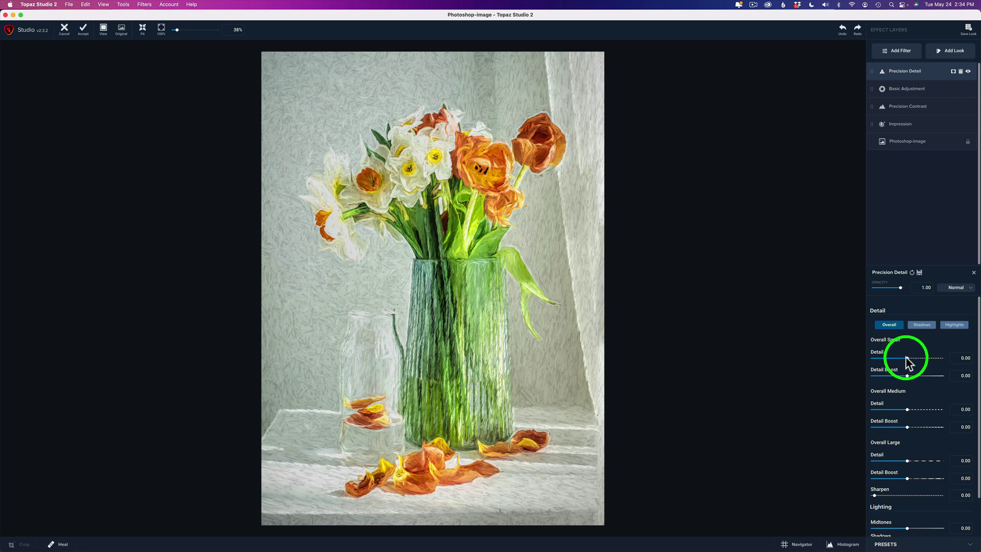
drag(907, 357, 916, 357)
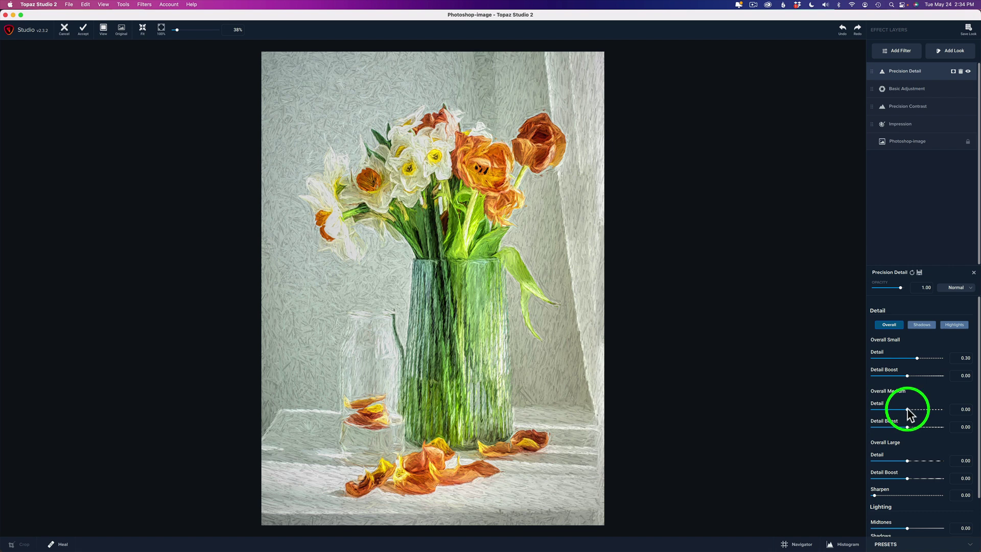
drag(907, 408, 940, 409)
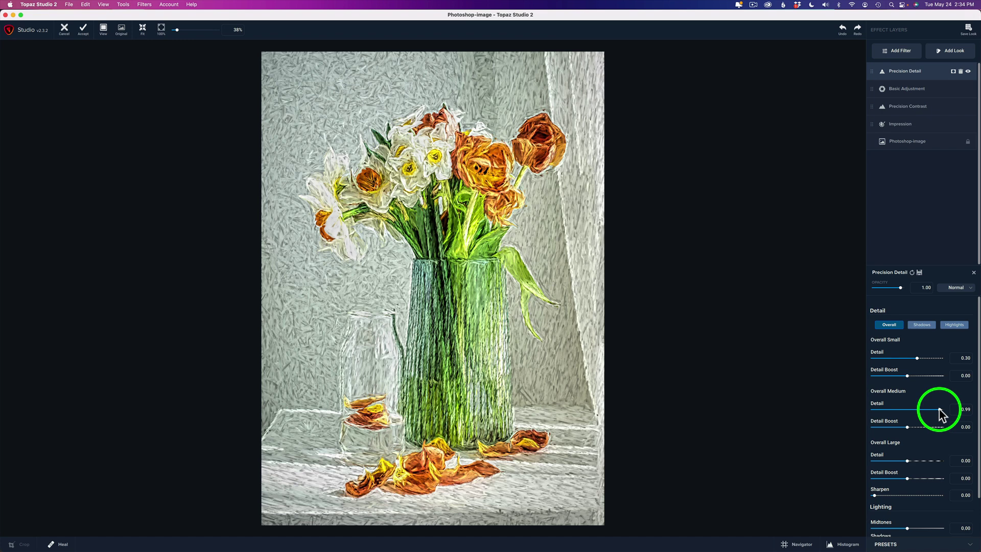
drag(940, 409, 915, 409)
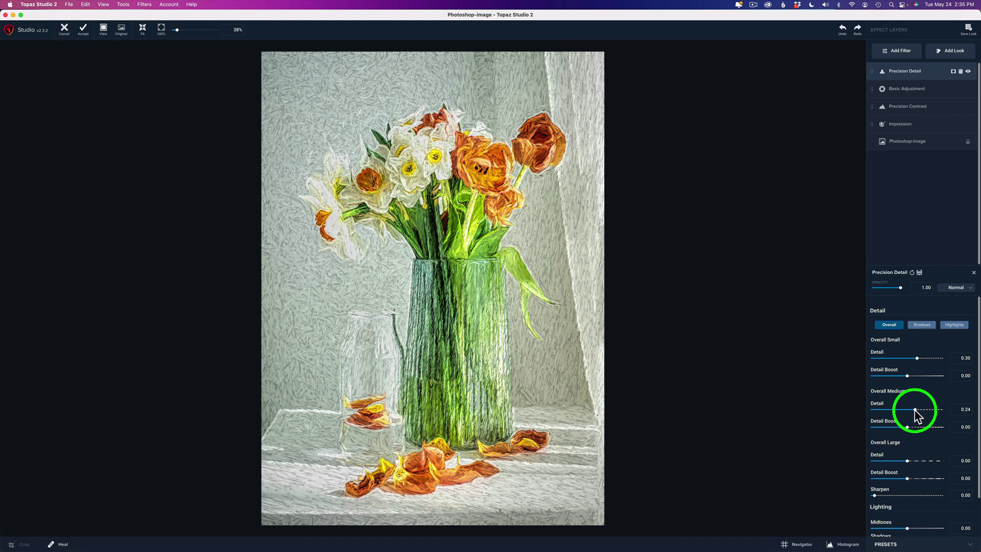
drag(915, 410, 913, 462)
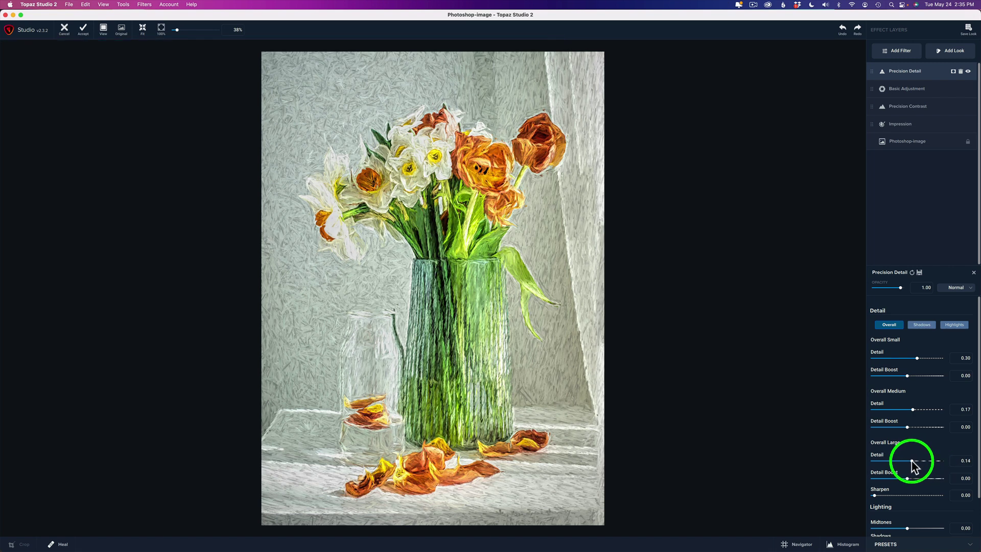
drag(913, 461, 910, 462)
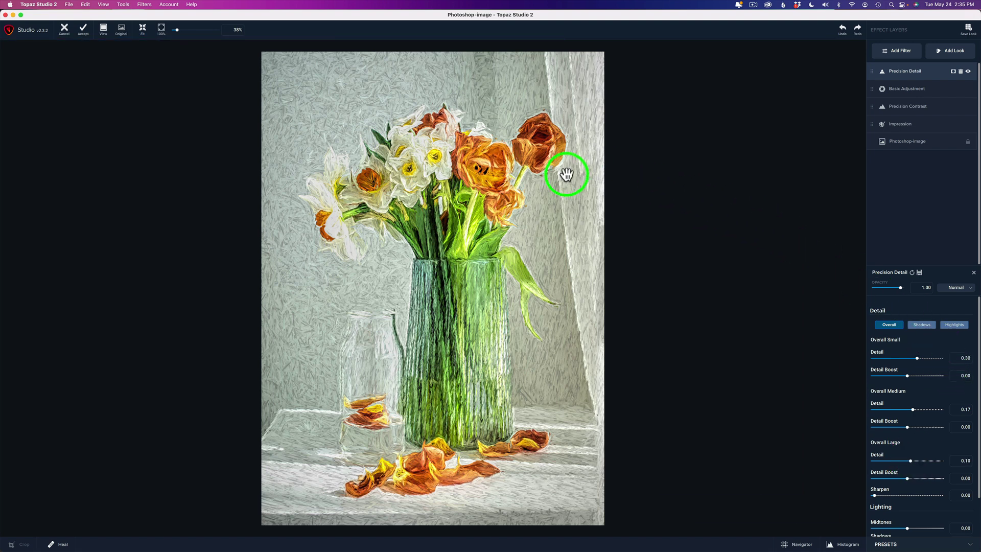
click(967, 72)
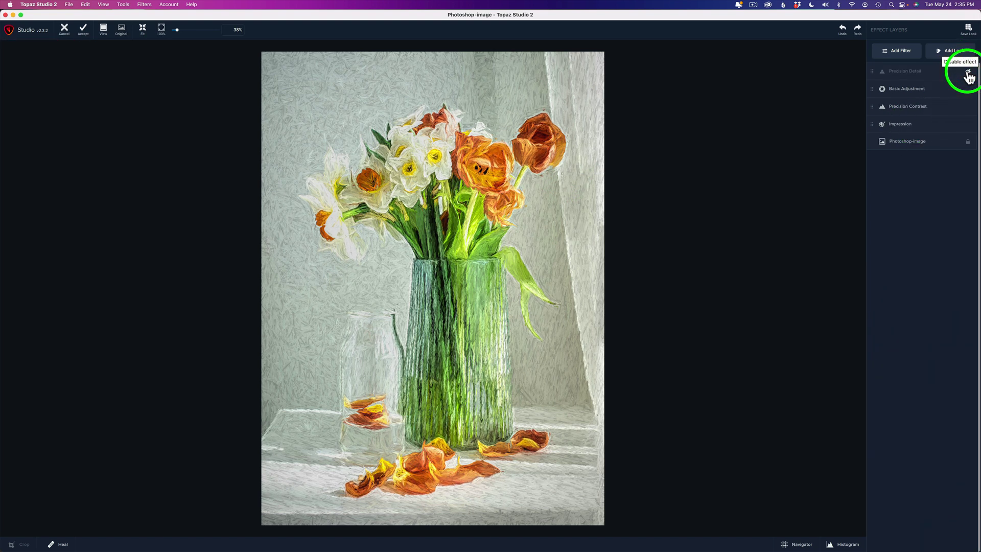
click(968, 74)
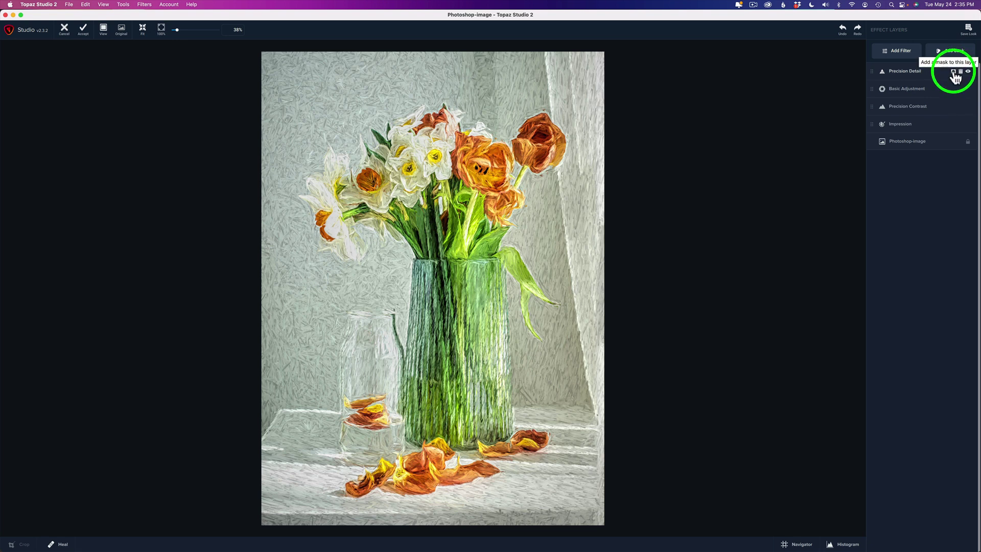
Add a mask to the Precision Detail layer and bring up the mask's options menu
click(954, 74)
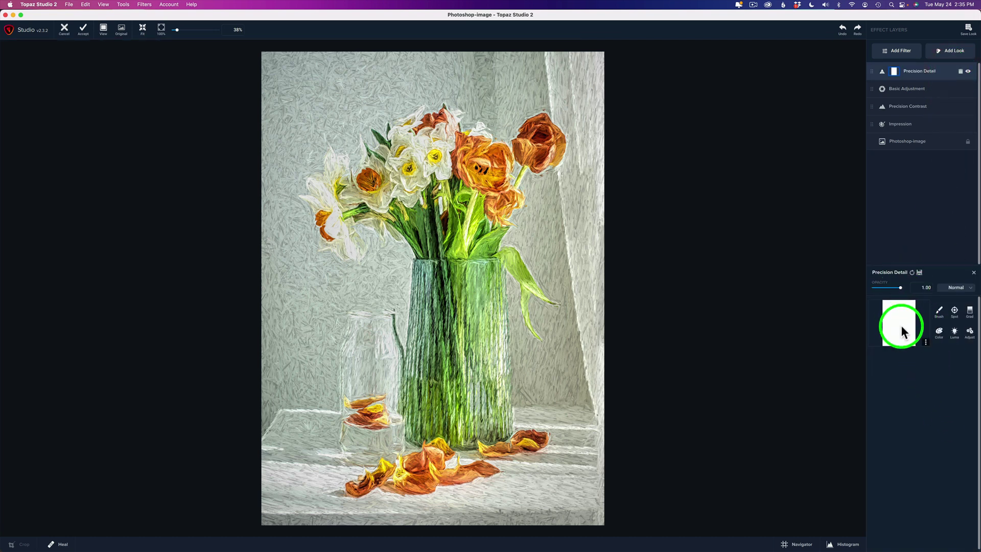
click(926, 346)
Invert the Precision Detail mask to black and set the mask brush to radius 0.19, softness 0.30, transparency 0.74
click(918, 377)
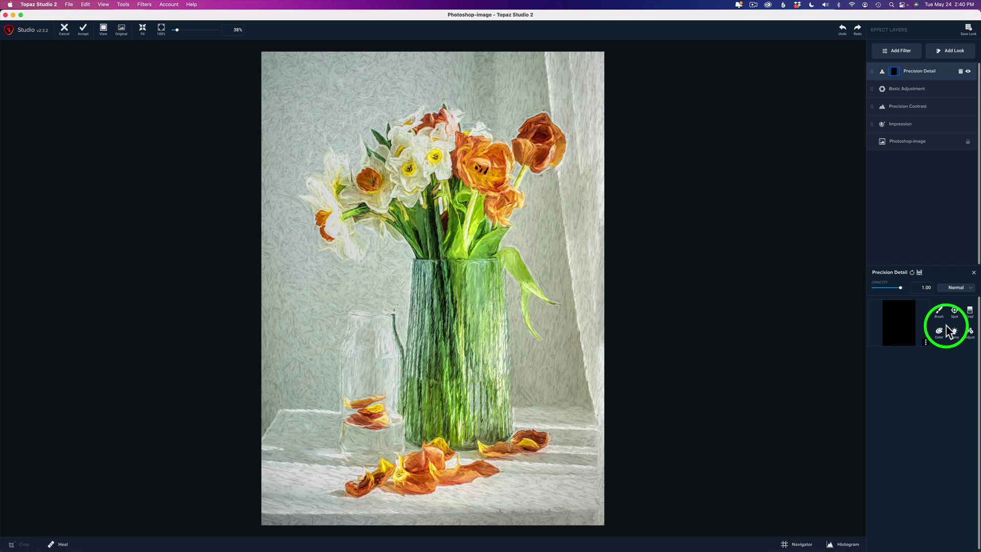
click(942, 313)
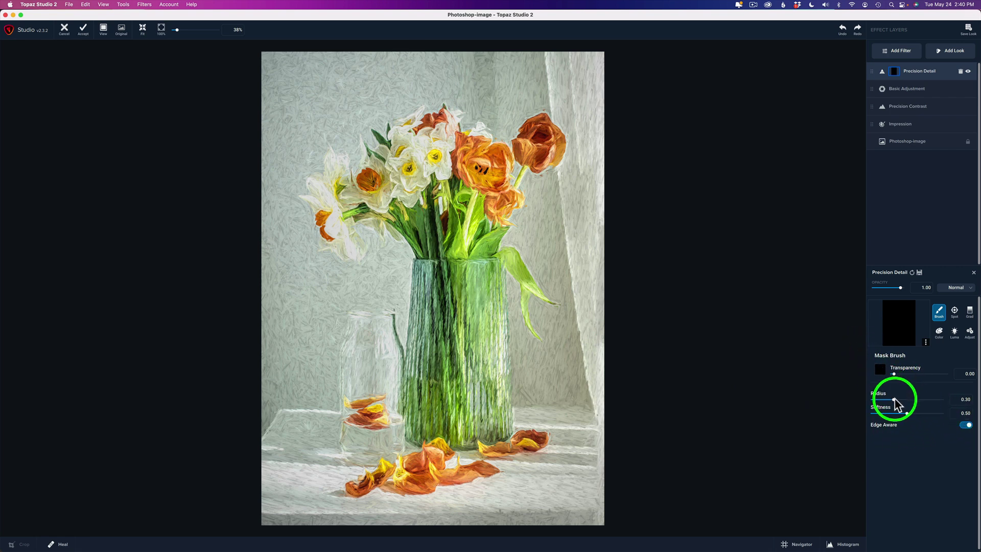
mouse_move(894, 399)
mouse_down()
mouse_move(914, 394)
mouse_move(886, 399)
mouse_up()
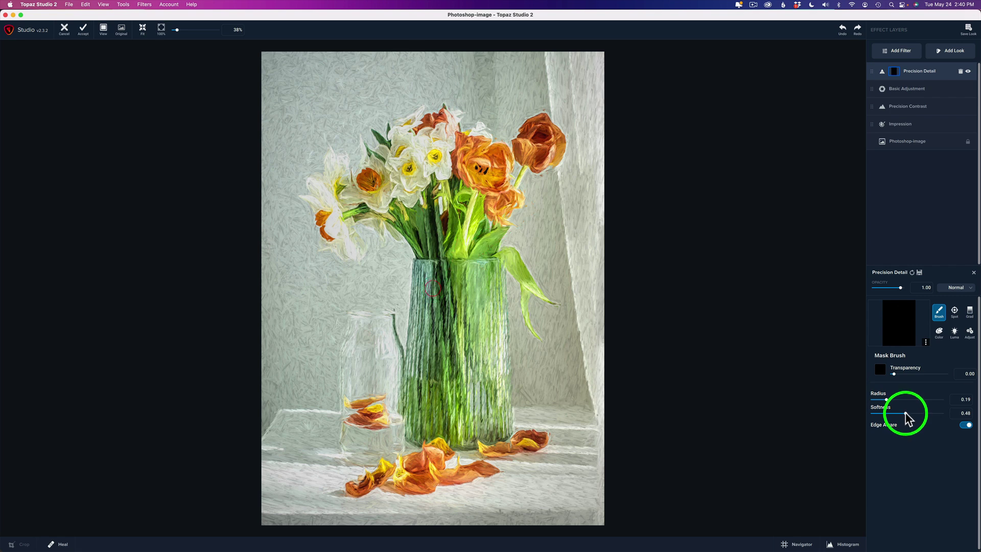
drag(906, 413, 893, 413)
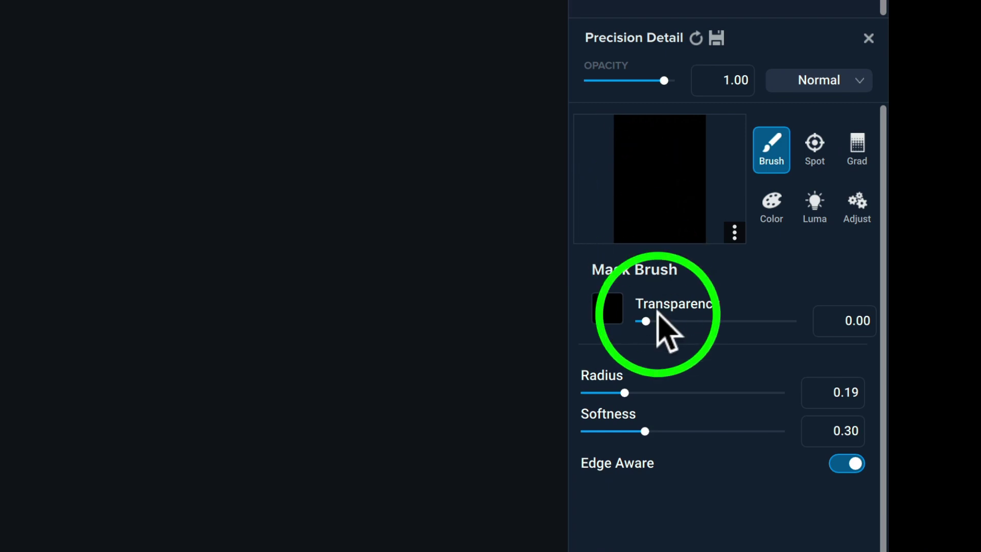
drag(645, 321, 669, 319)
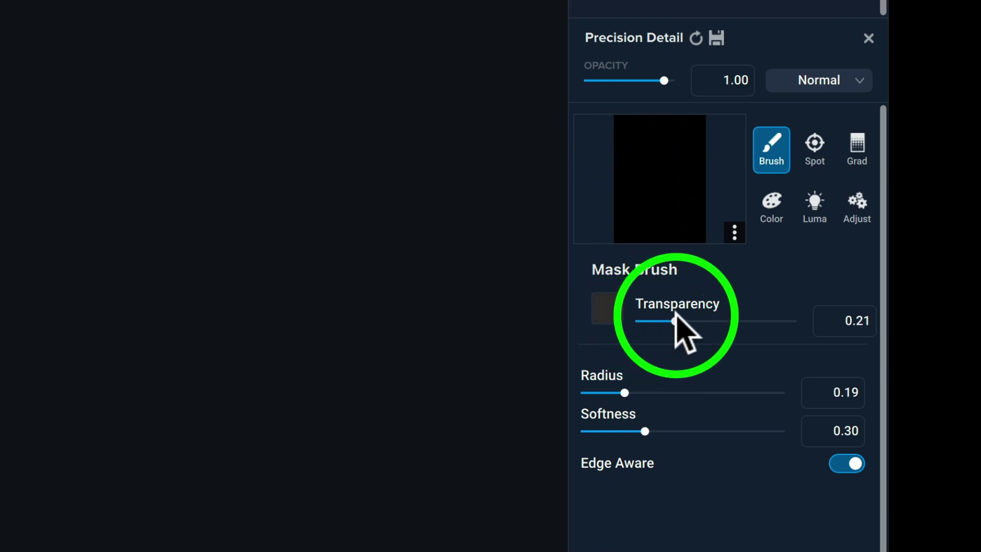
drag(676, 317, 812, 308)
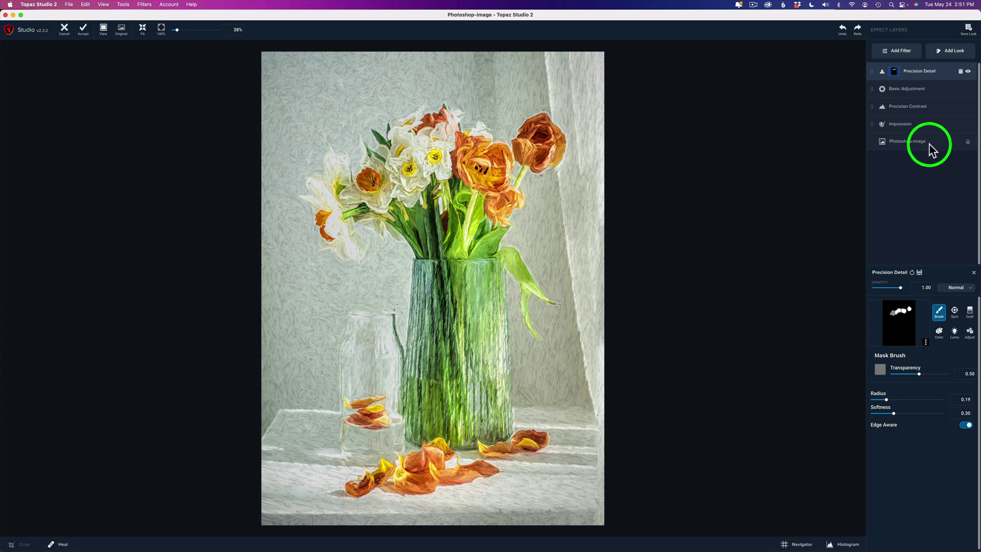
Add an HSL Color Tuning layer with orange saturation about 0.53 and green saturation lowered to -0.36
click(903, 51)
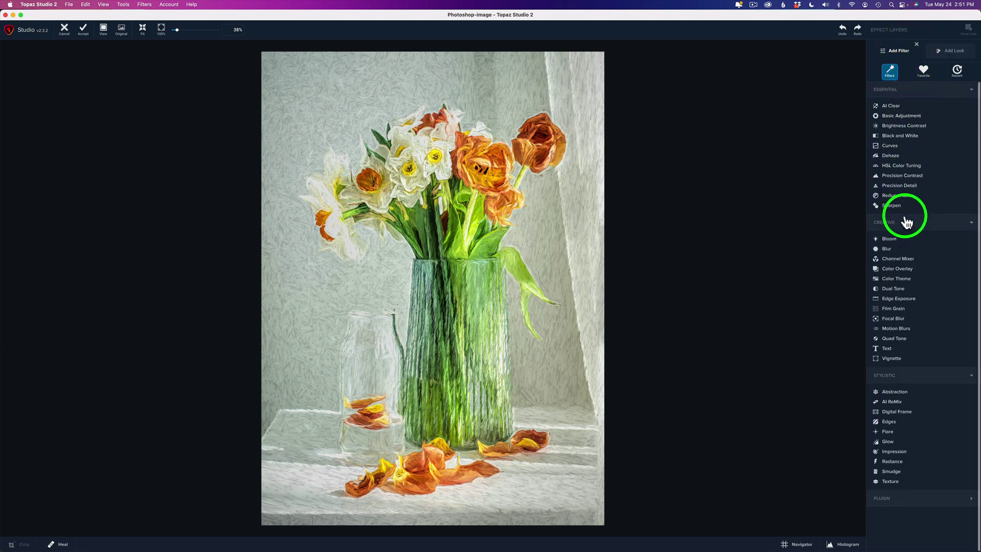
click(899, 168)
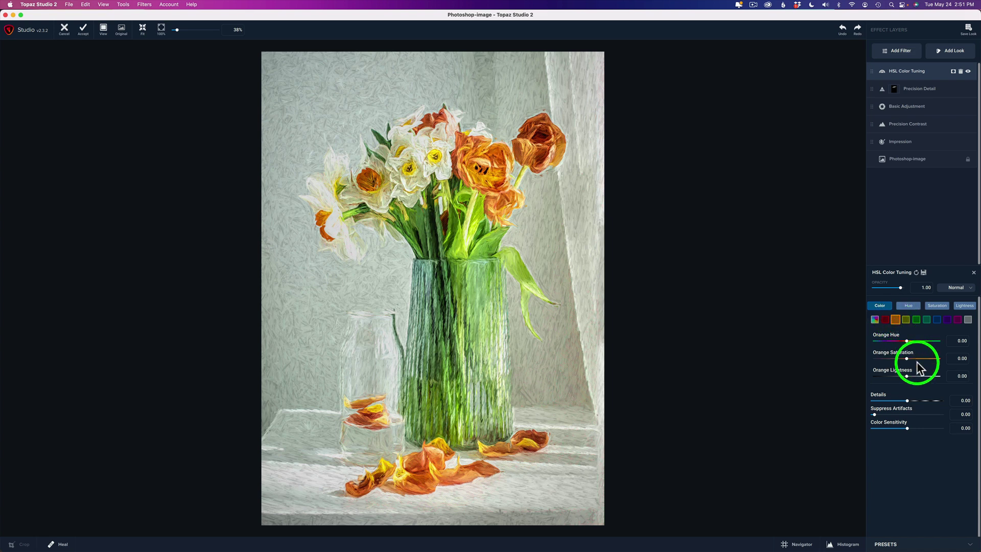
drag(907, 359, 926, 360)
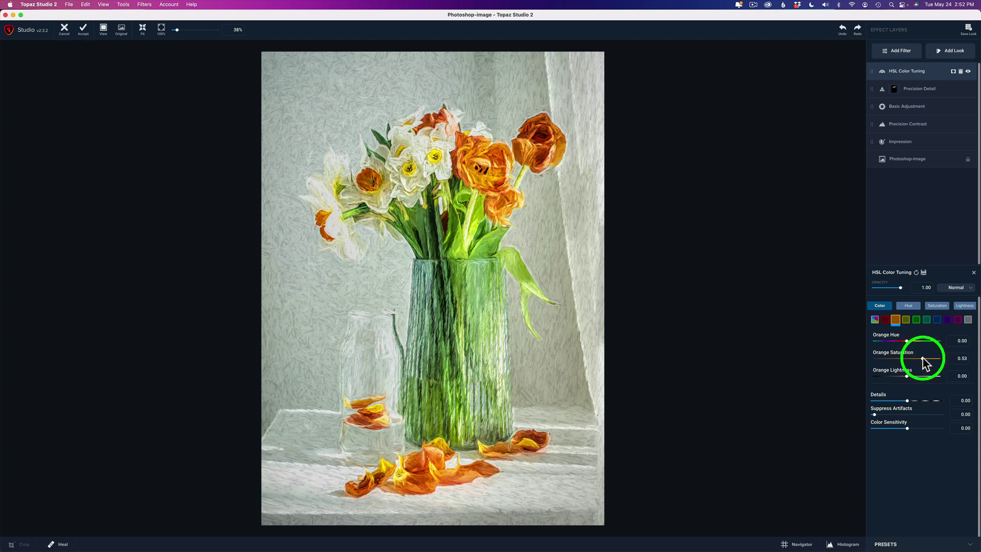
click(916, 320)
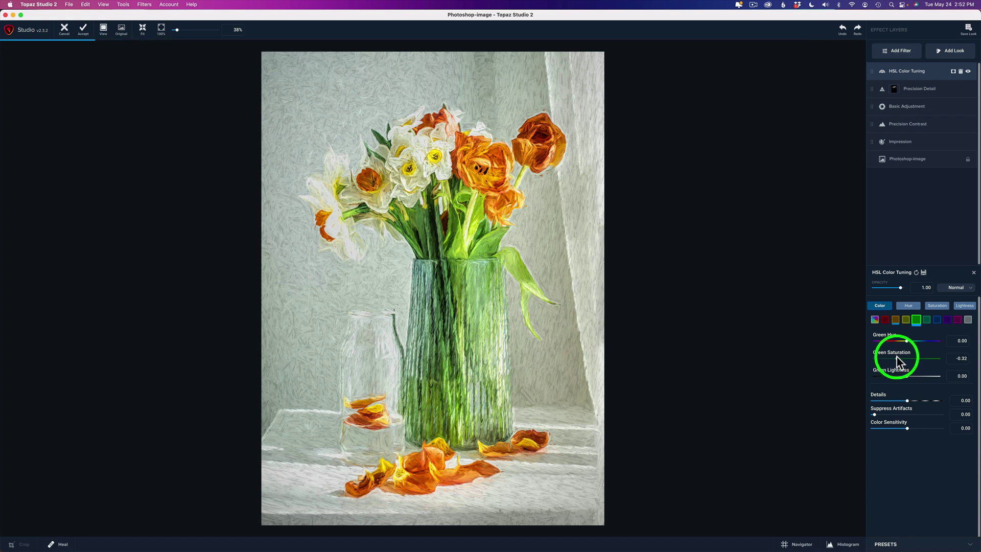
drag(895, 357, 896, 358)
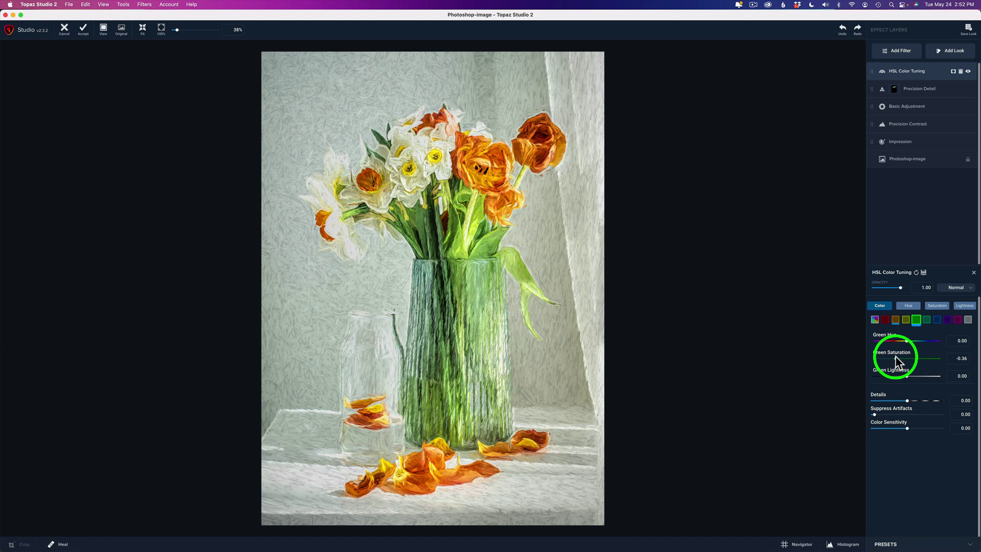
click(968, 73)
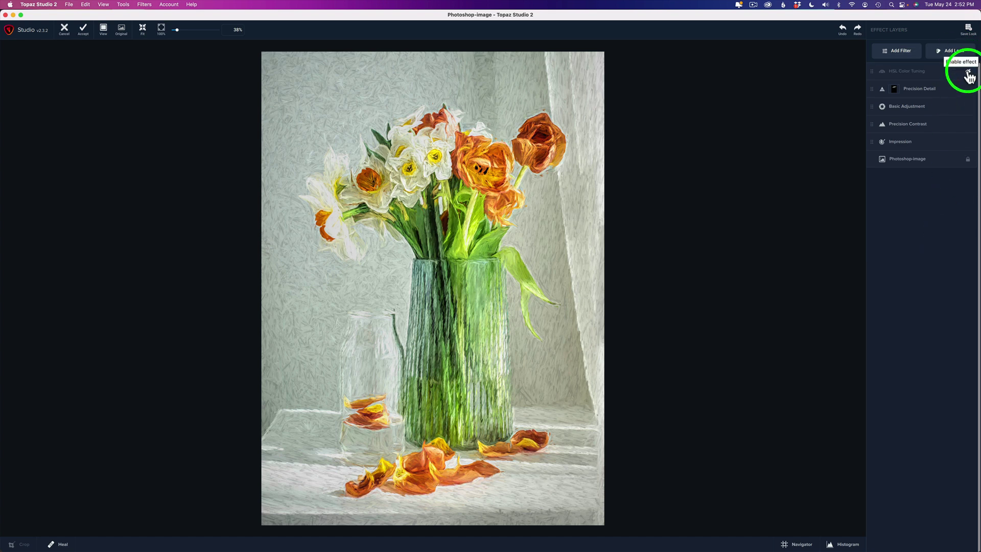
click(969, 73)
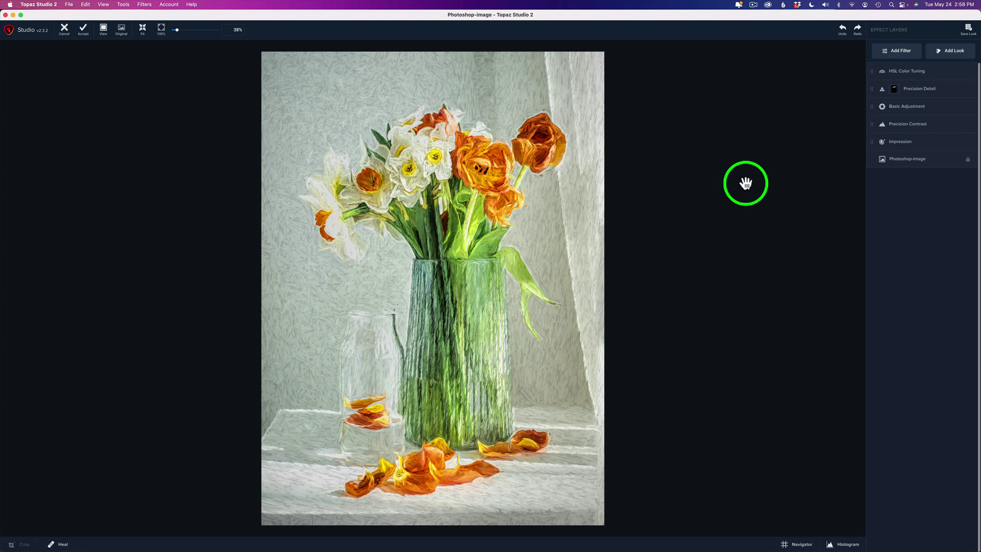
Save the current effect stack as a look named 'Flowers in Vase'
click(969, 31)
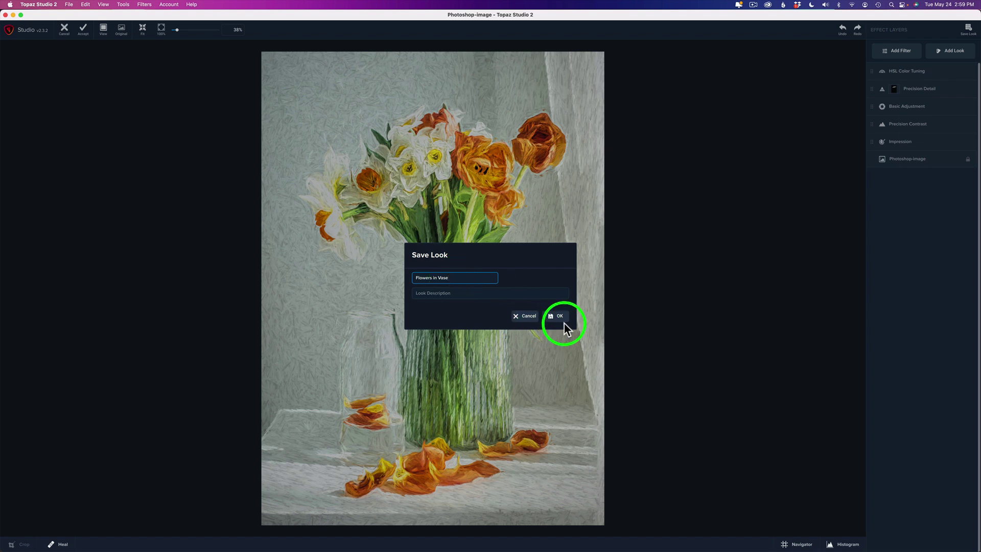
click(528, 317)
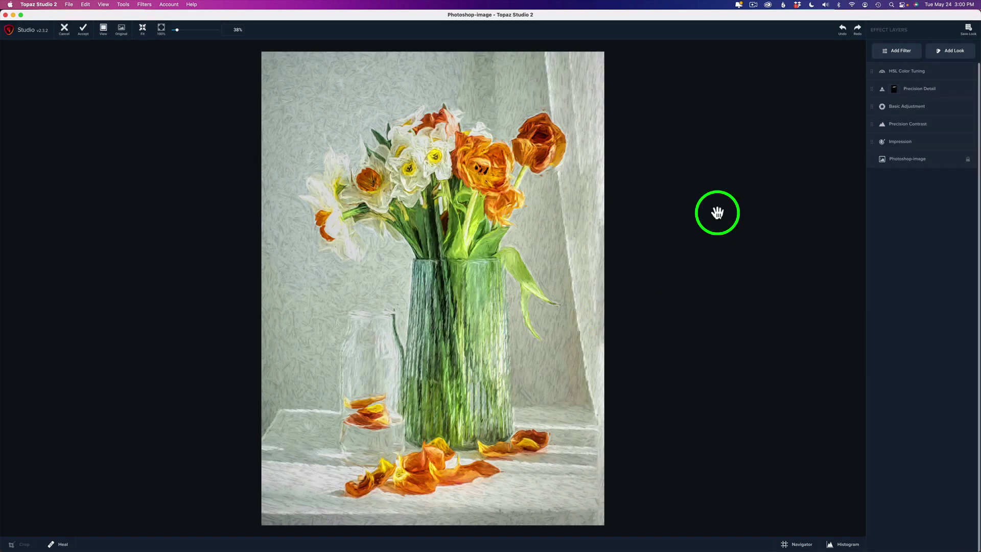
Accept the painted result into Photoshop and lower the TS2 Creative Tool Box layer's opacity to 78%
click(83, 33)
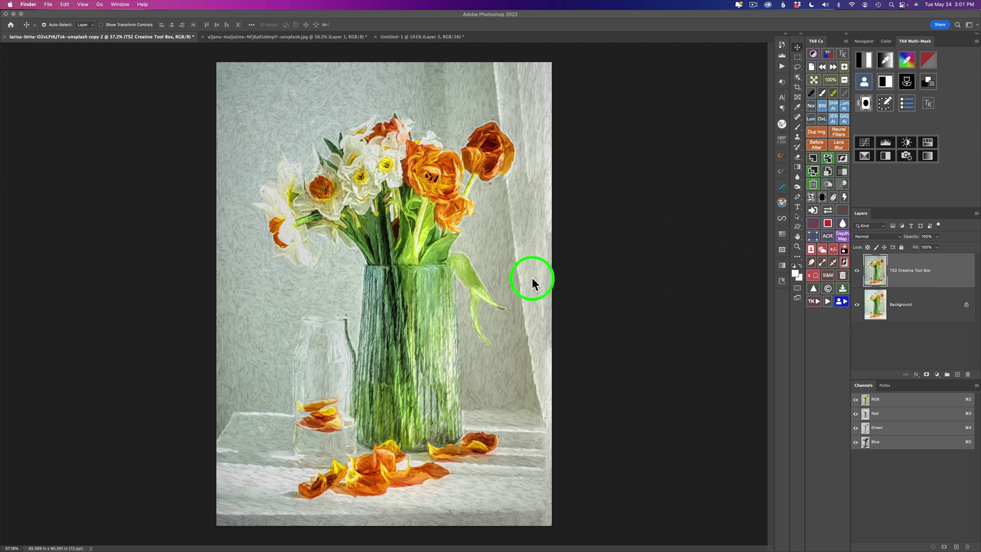
click(913, 235)
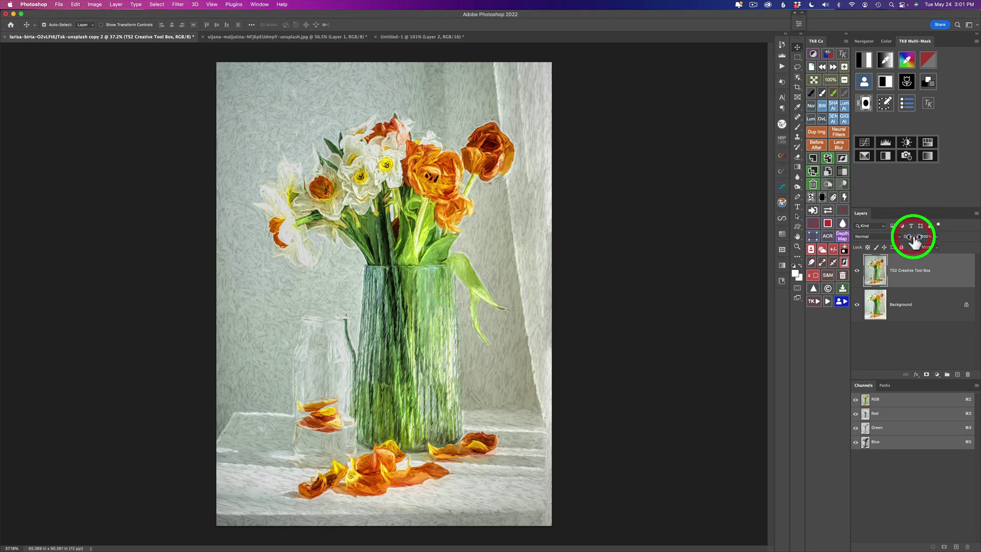
drag(912, 235, 906, 240)
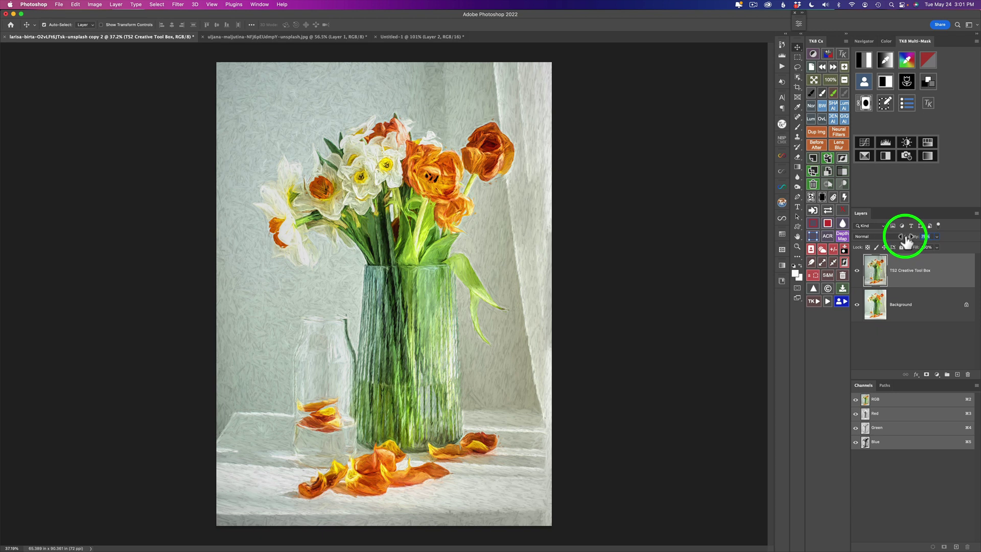
click(856, 271)
click(857, 272)
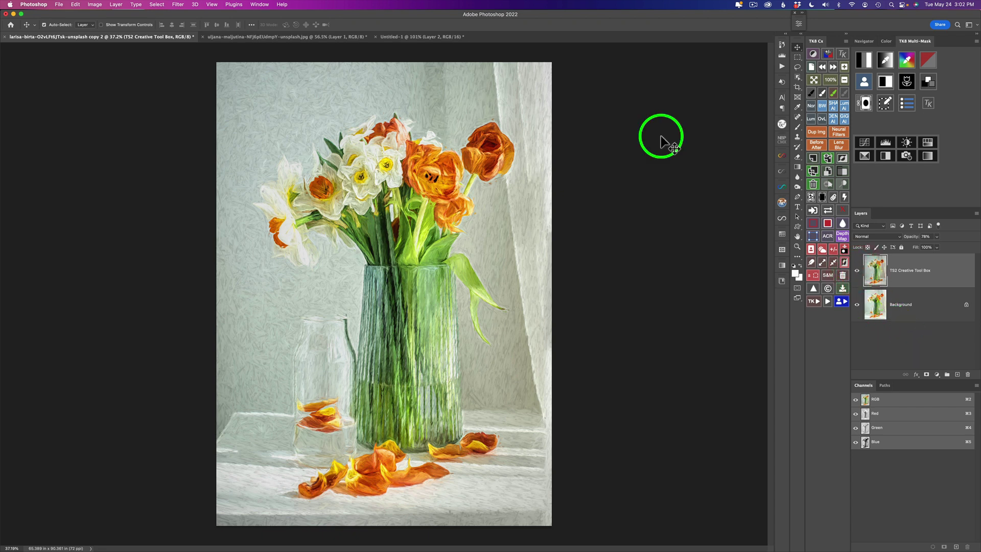
Switch to the pink tulip photo and rename its Layer 1 to 'TS2'
click(294, 38)
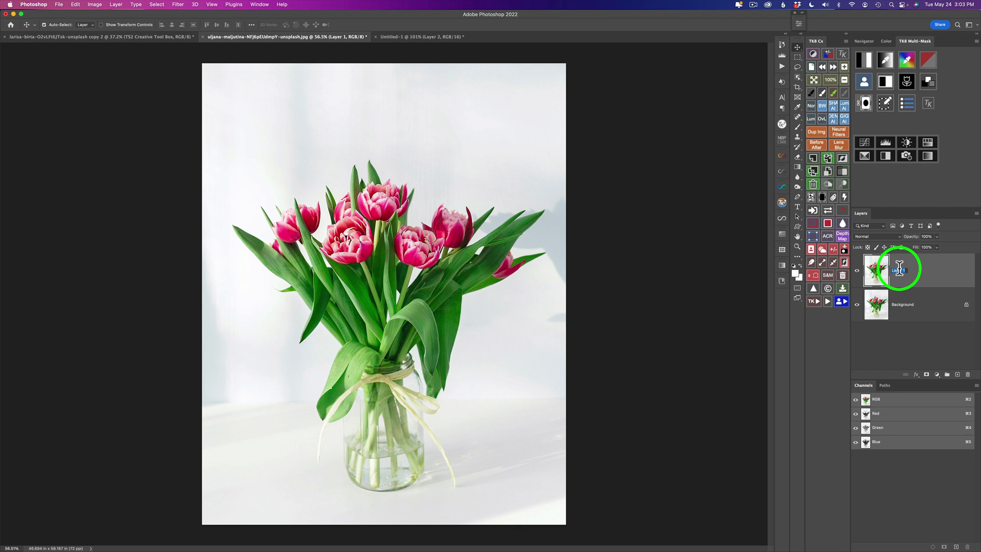
text(TS)
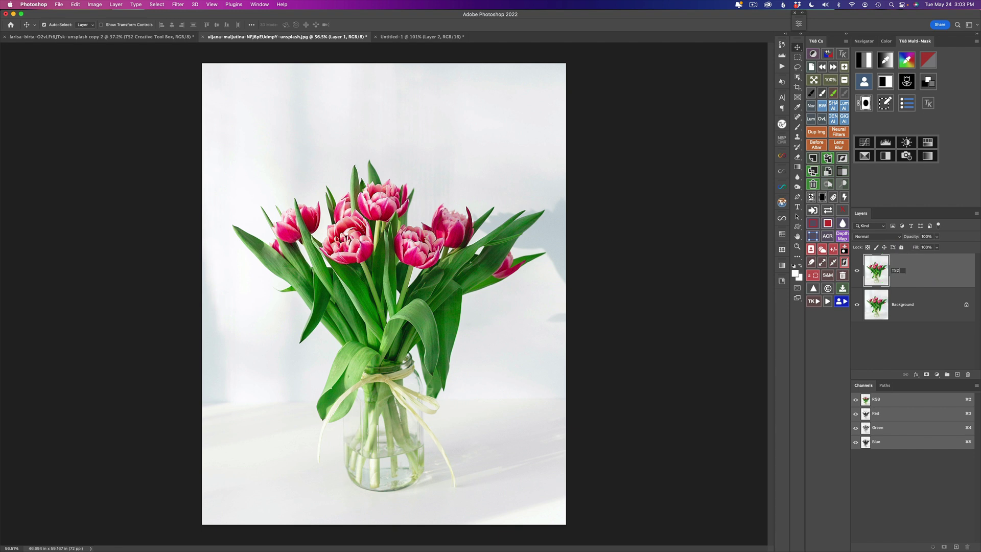
text(2)
click(928, 274)
Send the TS2 layer to Topaz Studio 2 via Filter > Topaz Labs
click(179, 5)
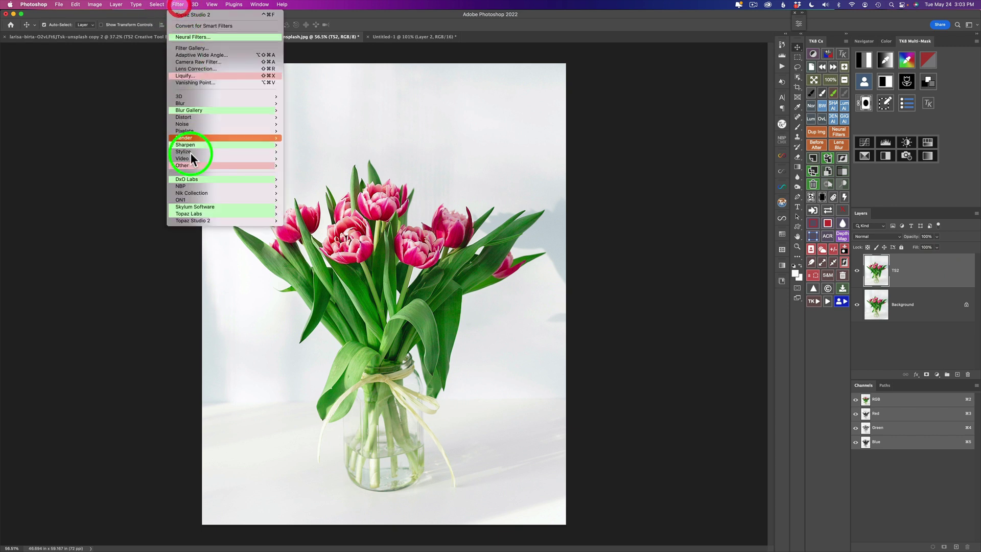
mouse_move(210, 220)
click(314, 221)
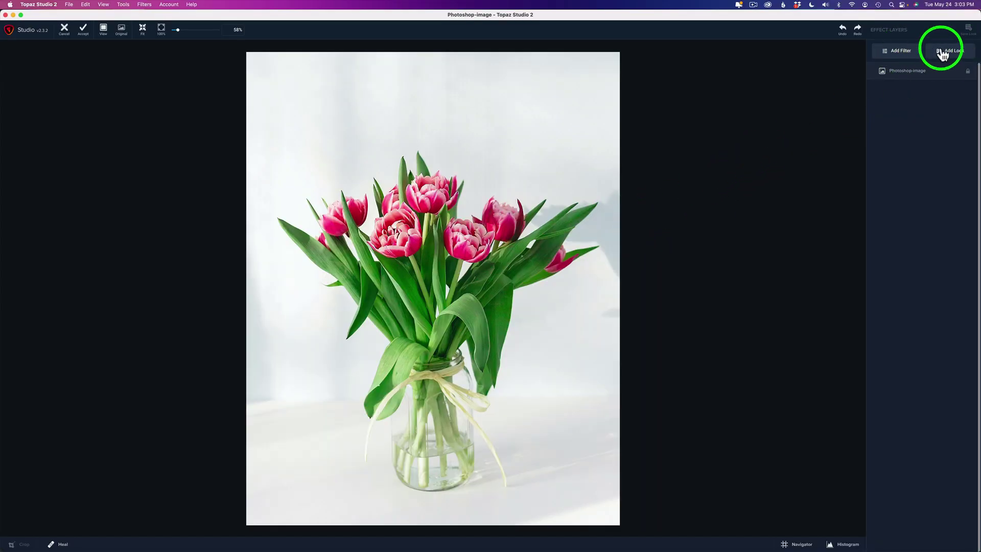
Apply the Flowers in Vase look from My Looks to the tulip photo at amount 72
click(956, 52)
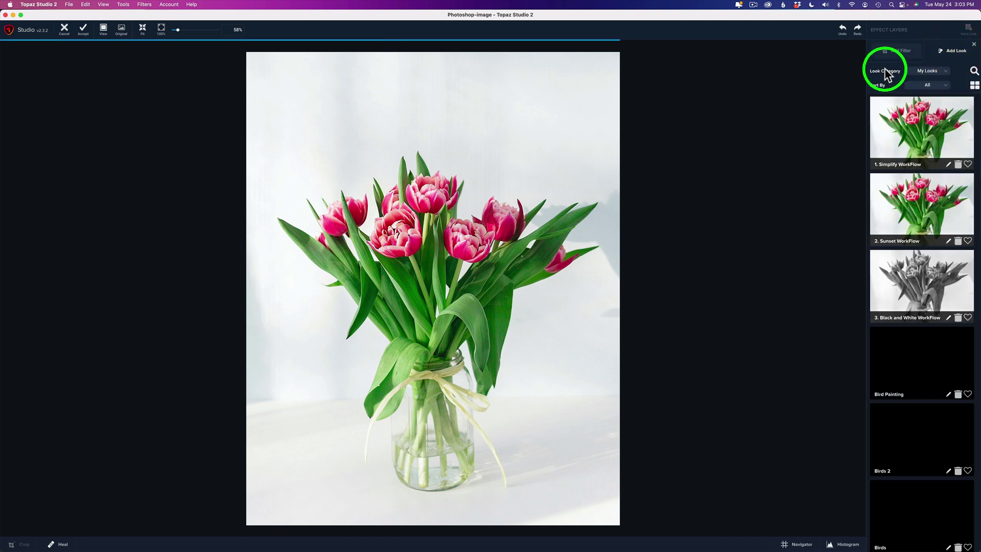
click(946, 75)
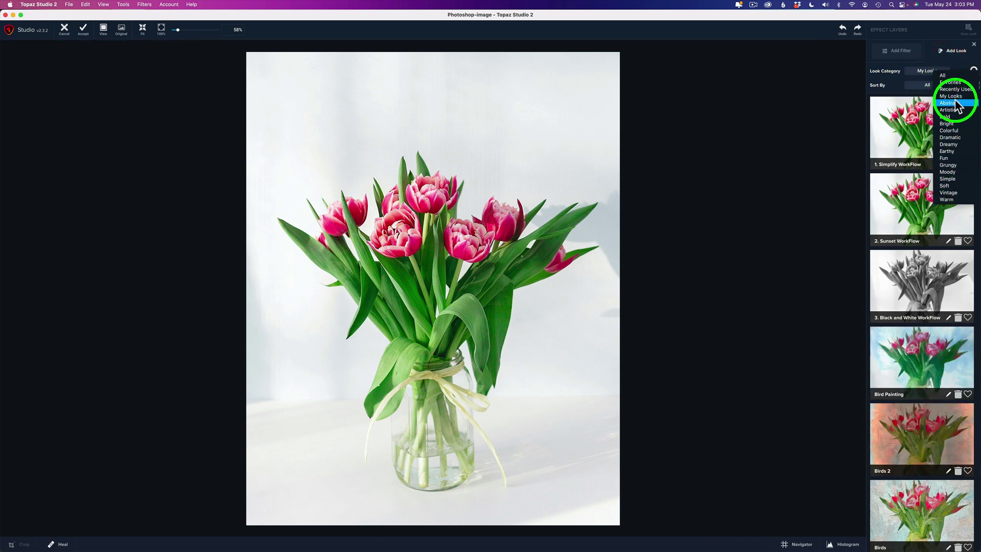
click(895, 79)
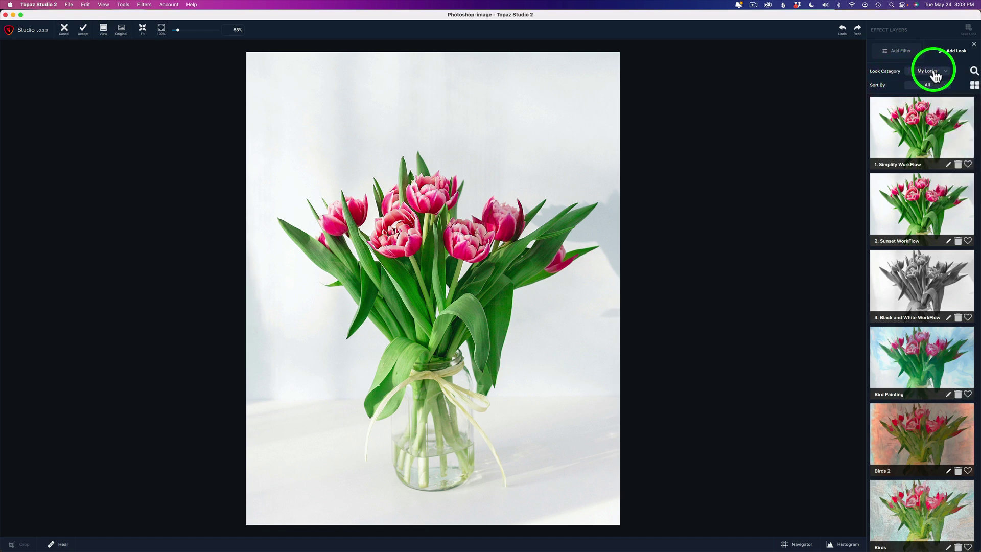
scroll(931, 220, down, 4)
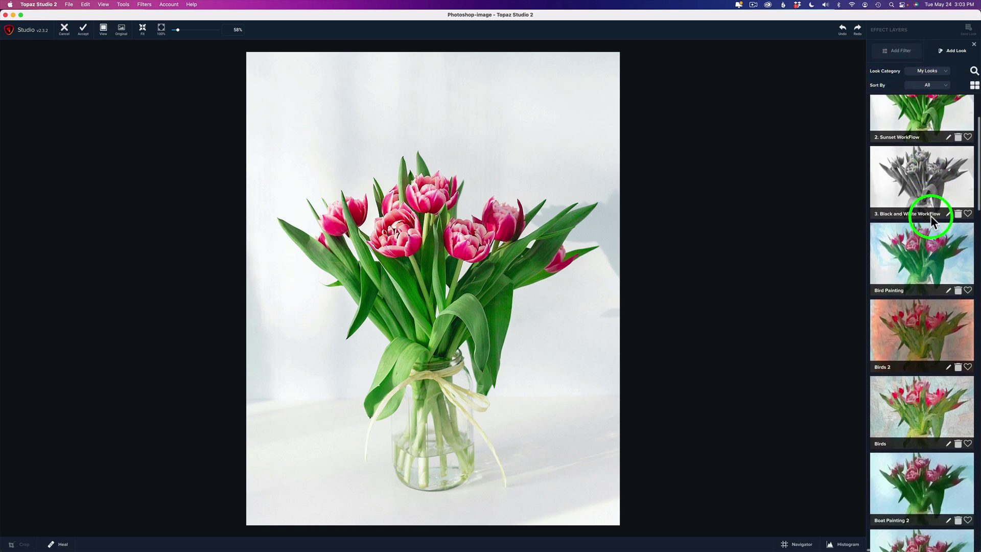
scroll(931, 220, down, 15)
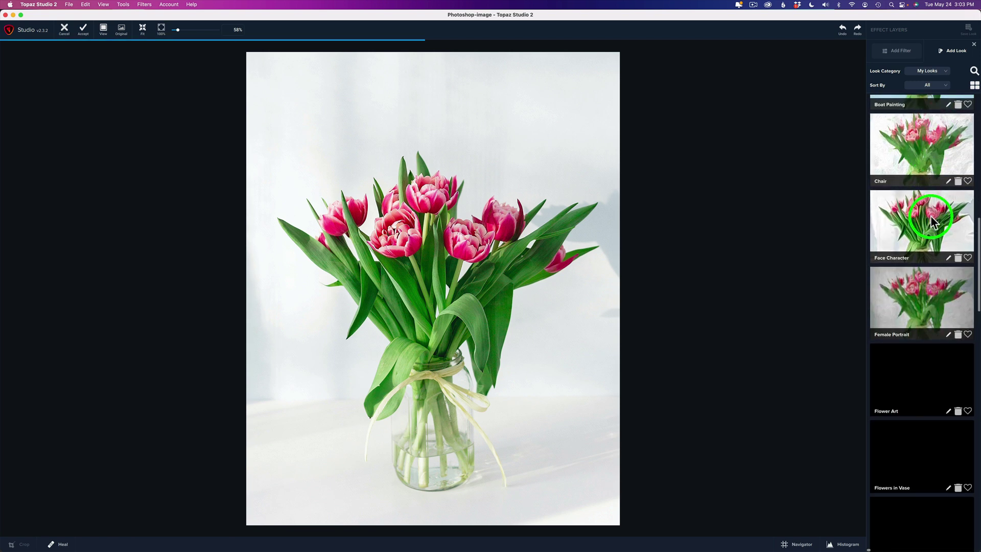
scroll(931, 219, down, 5)
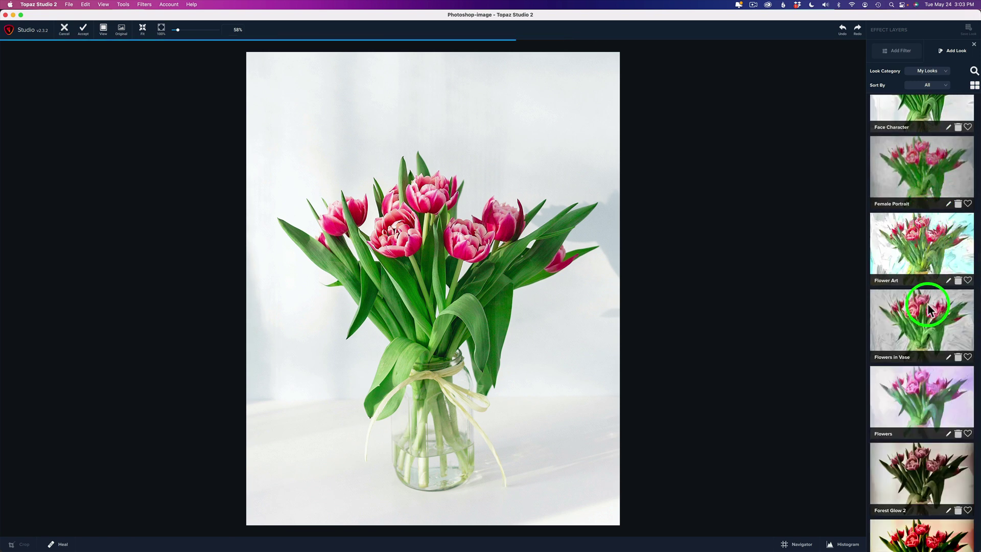
click(929, 309)
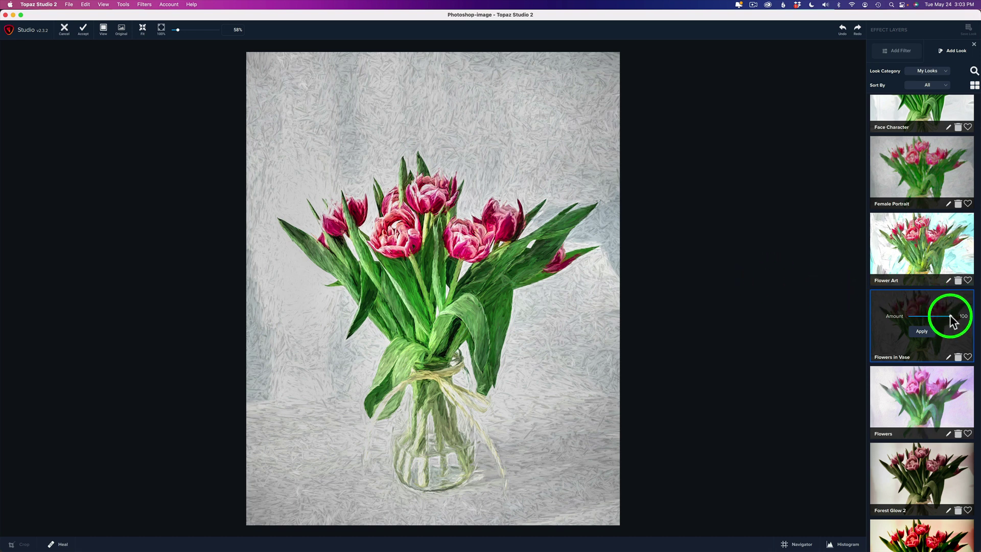
drag(950, 321, 943, 322)
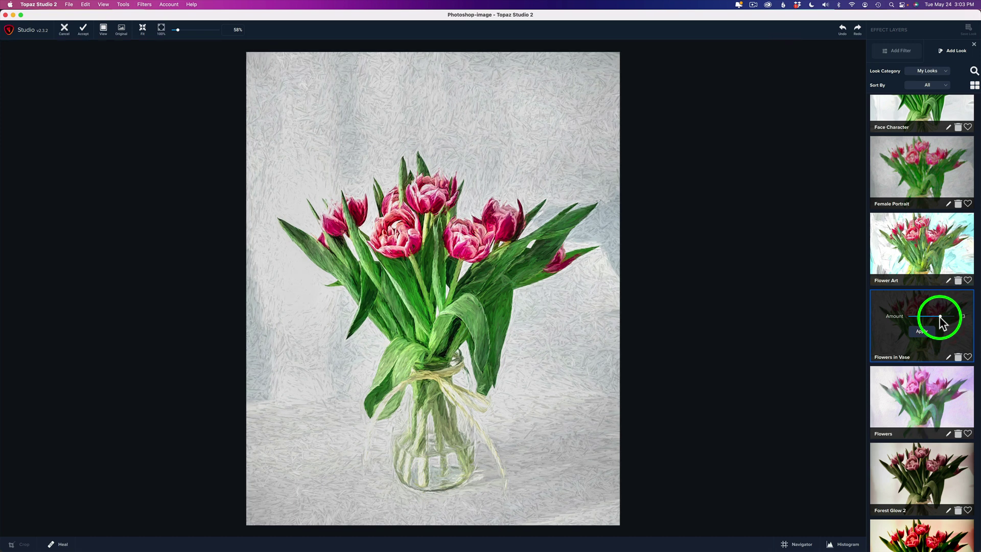
drag(940, 319, 938, 324)
click(926, 329)
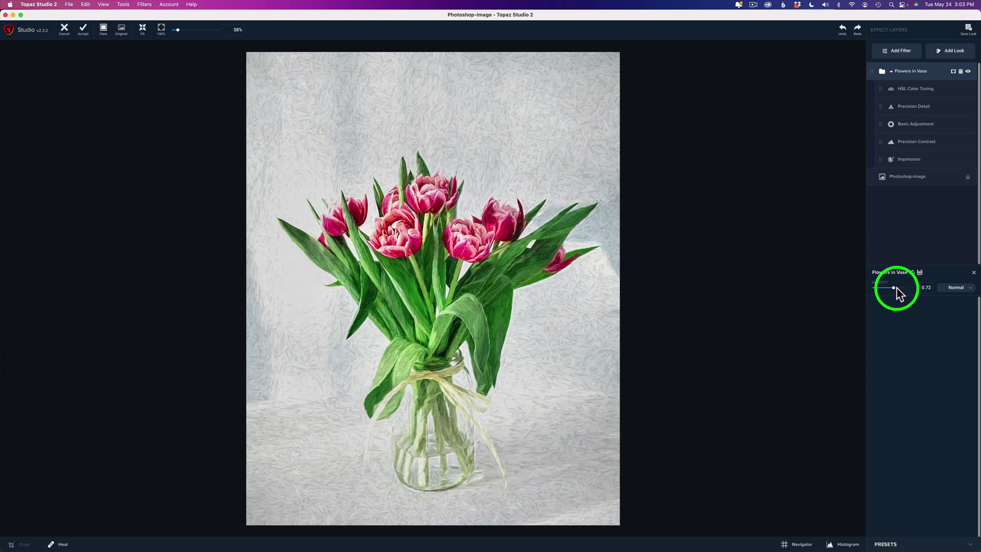
Check the Impression and Precision Contrast layer settings, then accept the painted tulips back into Photoshop
click(911, 161)
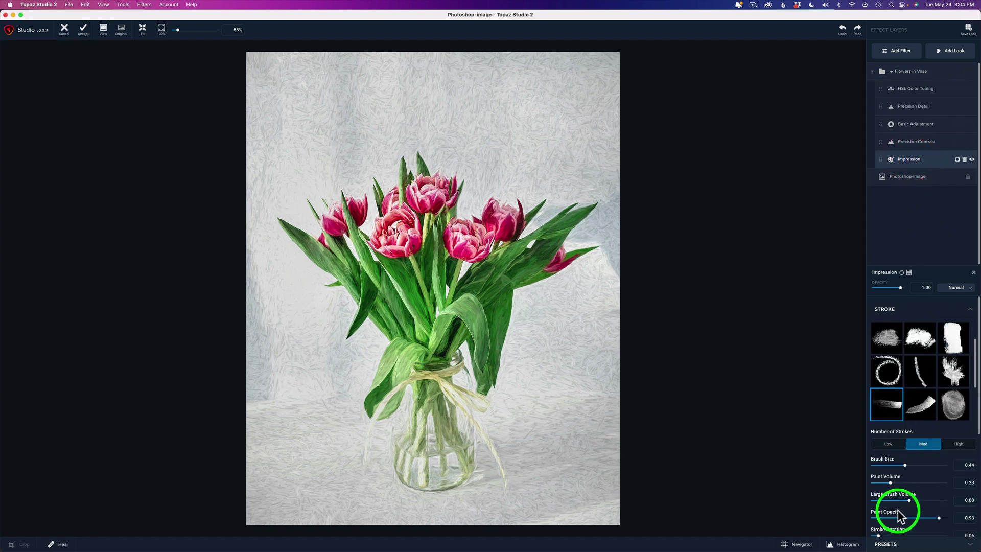
click(909, 143)
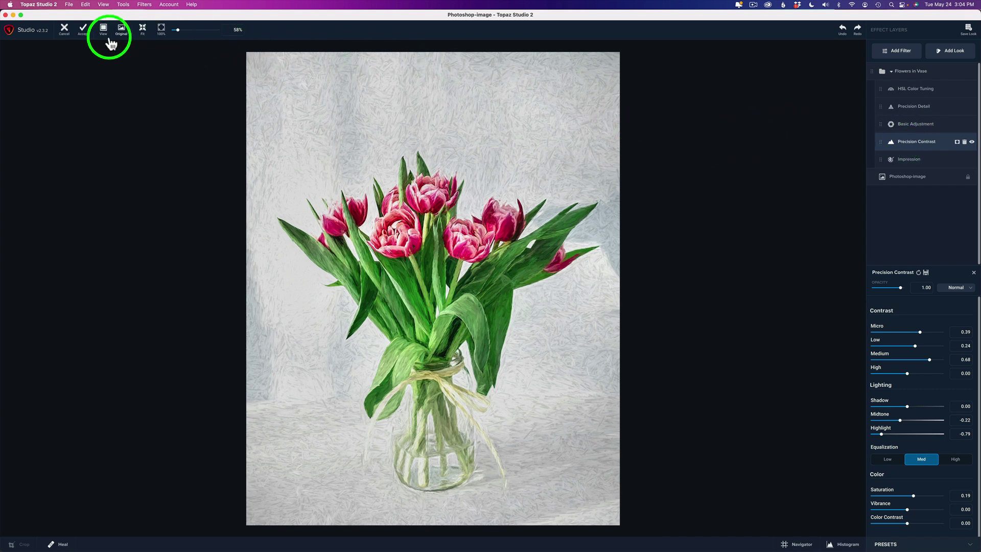
click(81, 29)
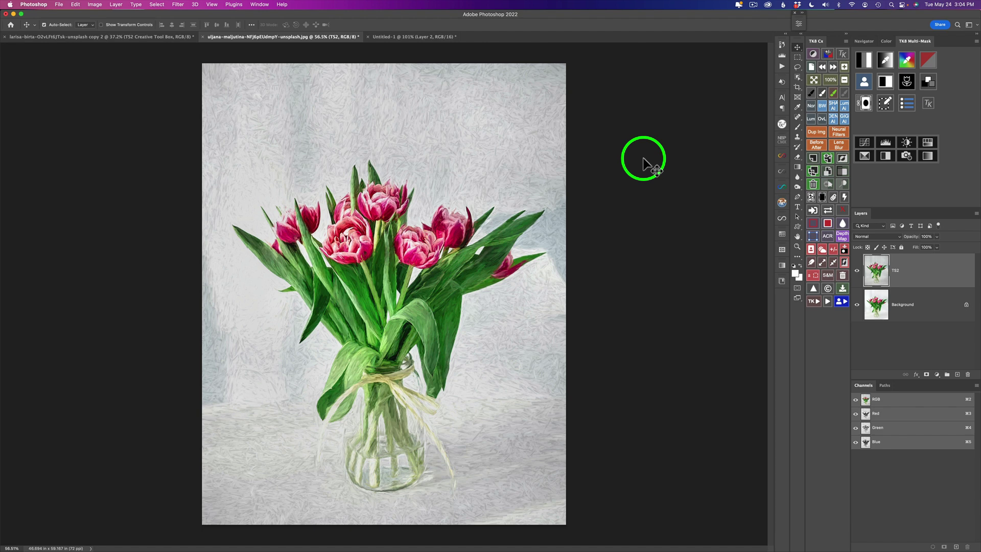
Lower the TS2 layer's opacity to about 92%, comparing it against the original tulip photo
click(857, 270)
click(857, 271)
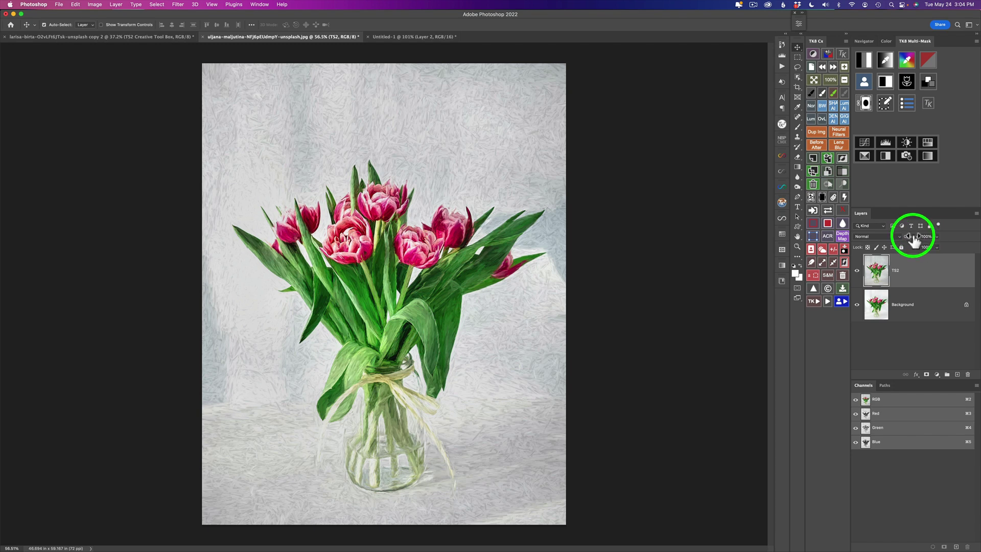
mouse_move(914, 241)
mouse_down()
mouse_move(900, 239)
mouse_move(911, 242)
mouse_up()
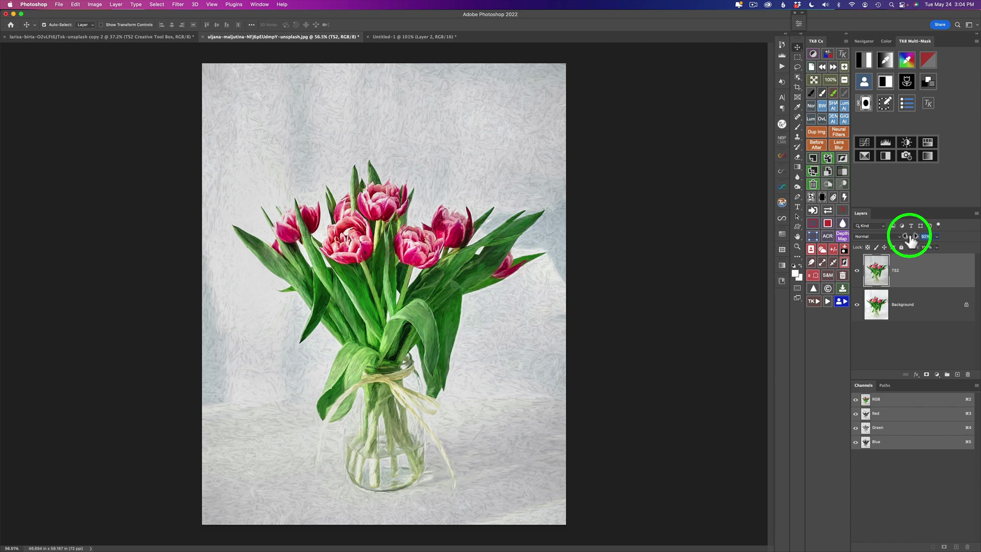
click(911, 241)
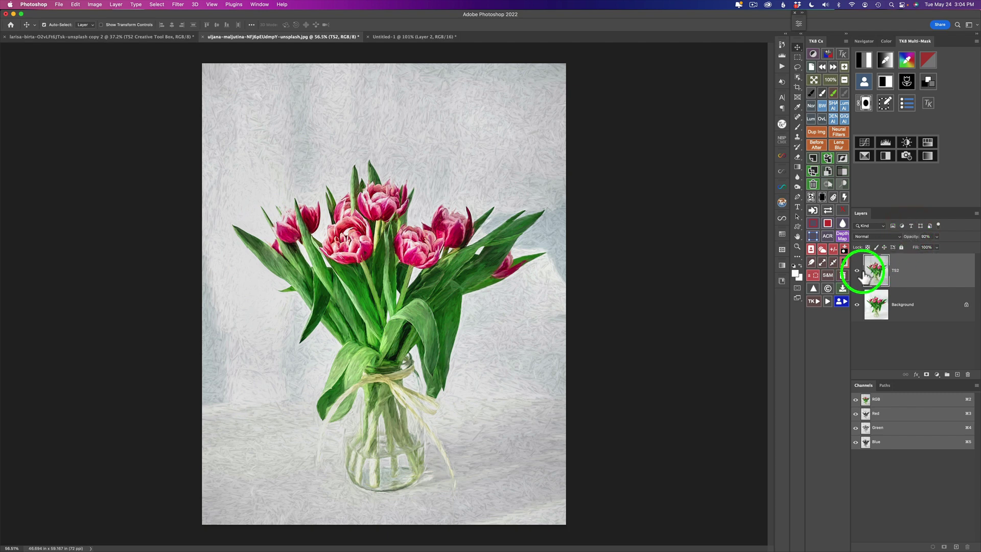
click(857, 271)
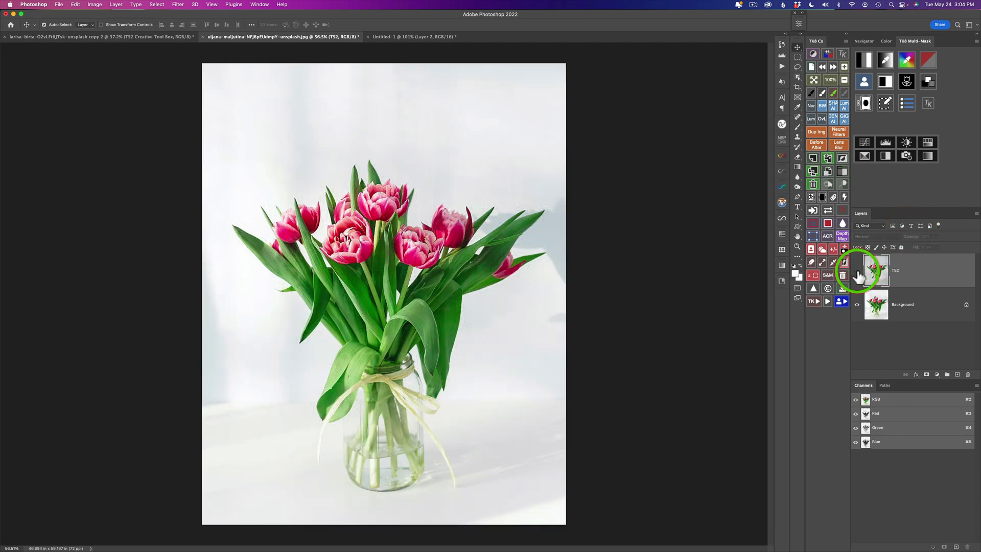
click(857, 271)
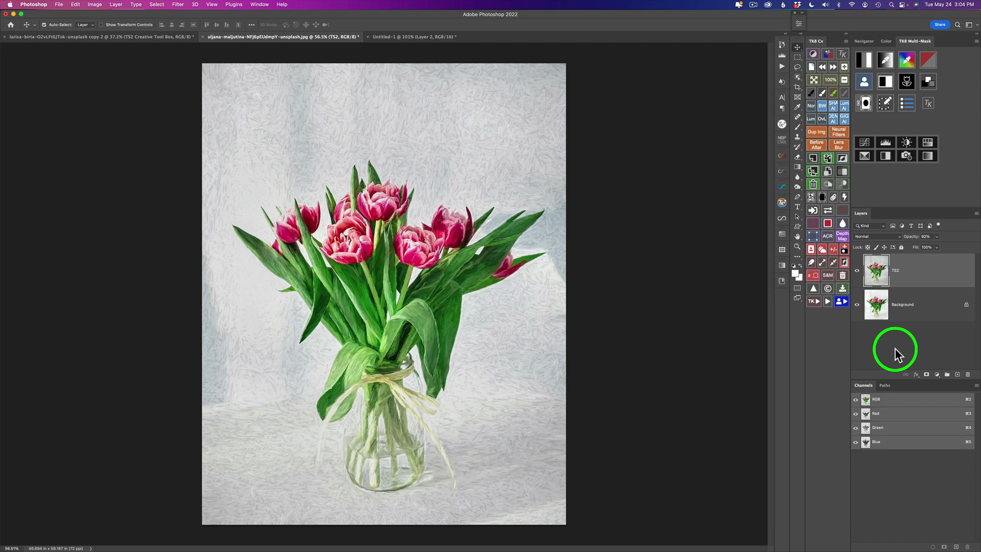